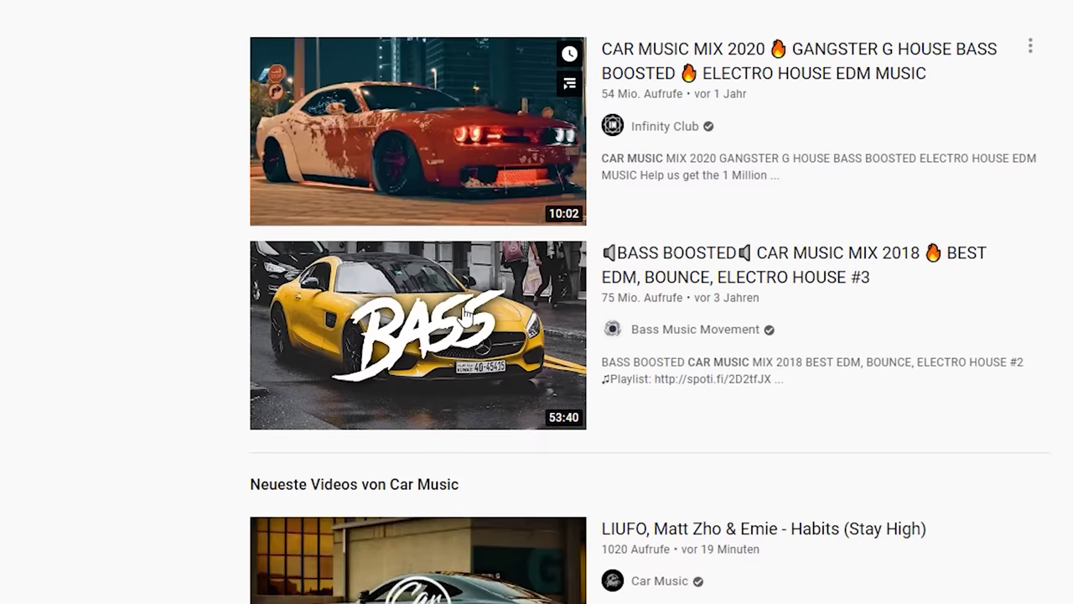
Scroll the CAR MUSIC MIX 2020 video page down to its description and song credits
scroll(464, 312, "down", 7)
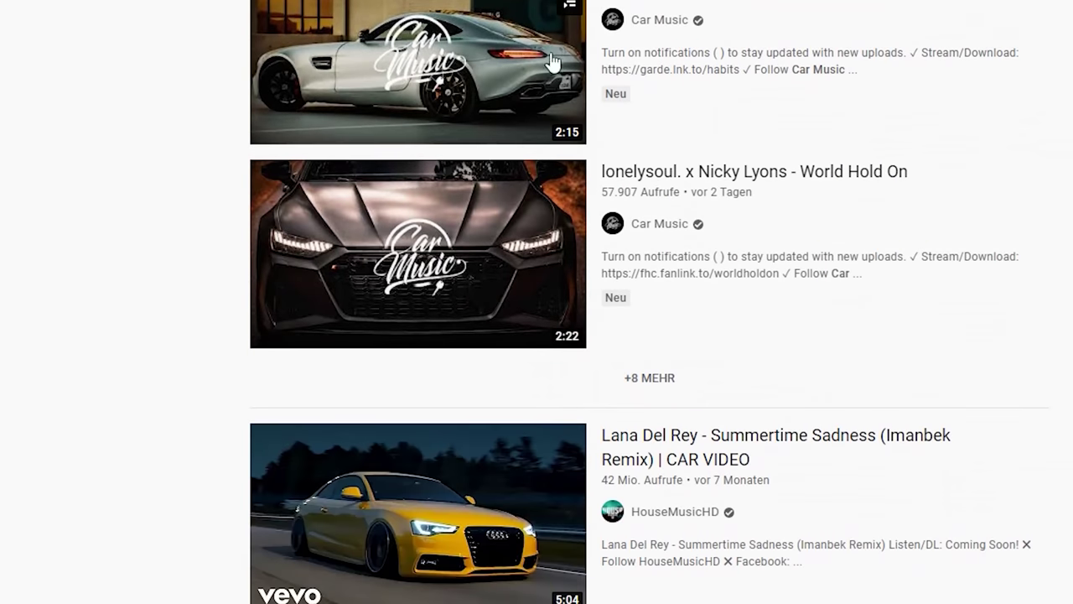
scroll(484, 284, "down", 7)
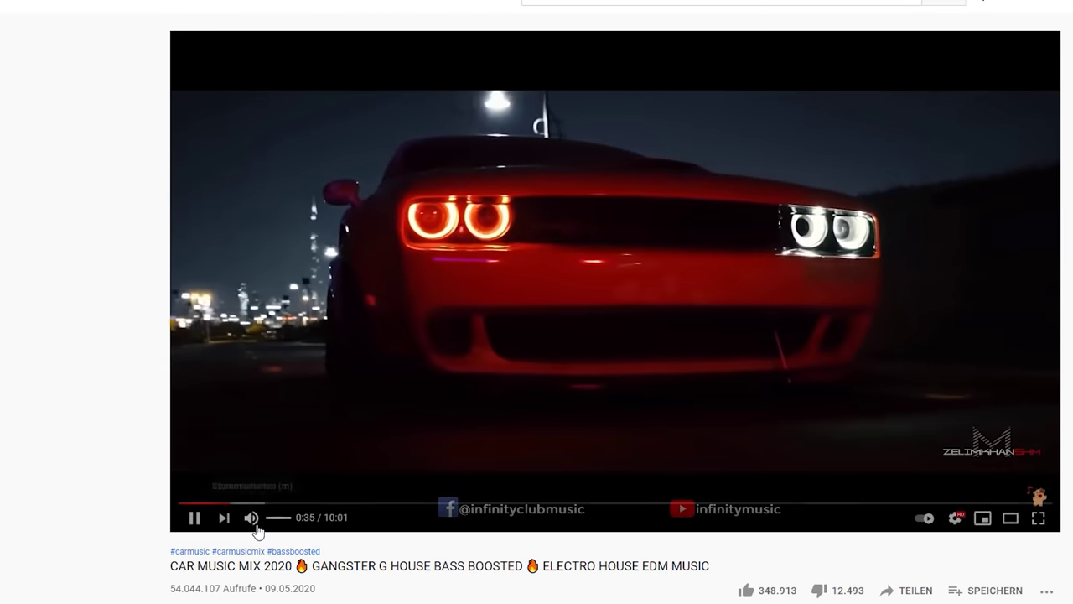
scroll(484, 581, "down", 7)
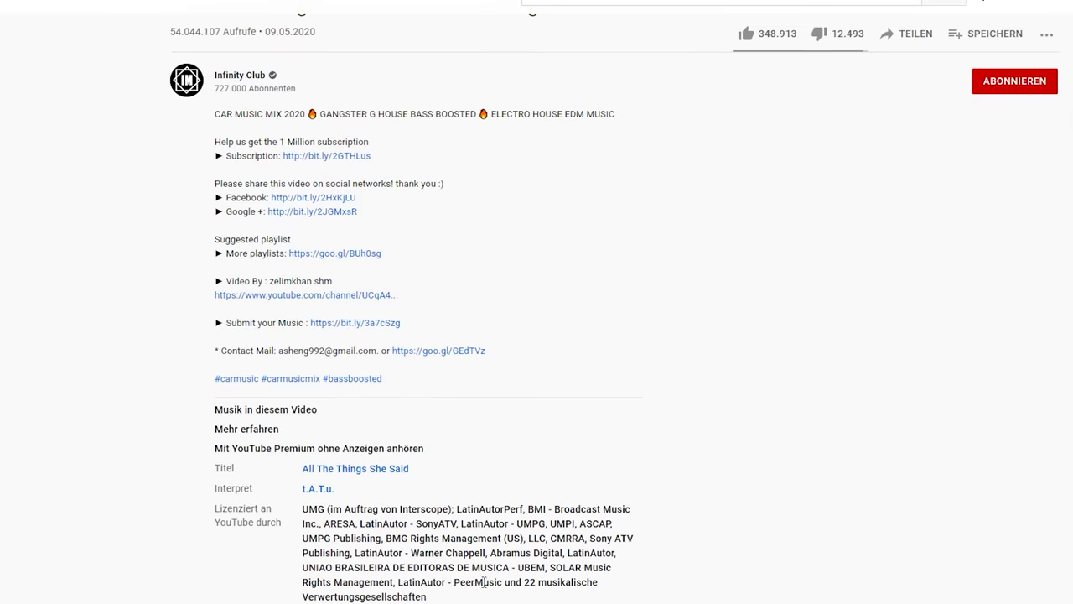
Search YouTube for 'studio acapella' and scroll through the results
left_click(383, 11)
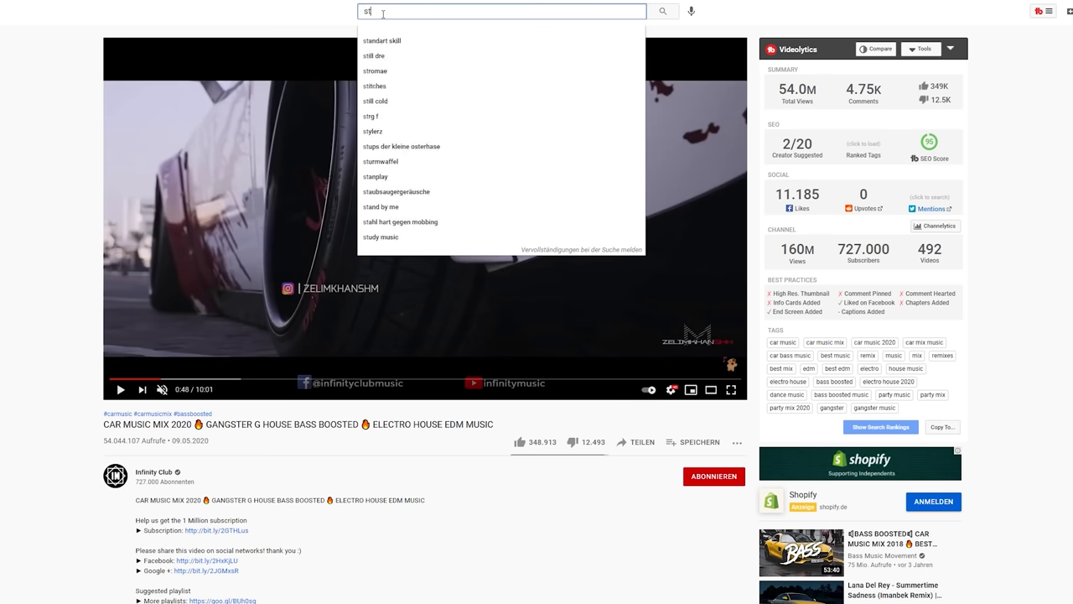
type("studi")
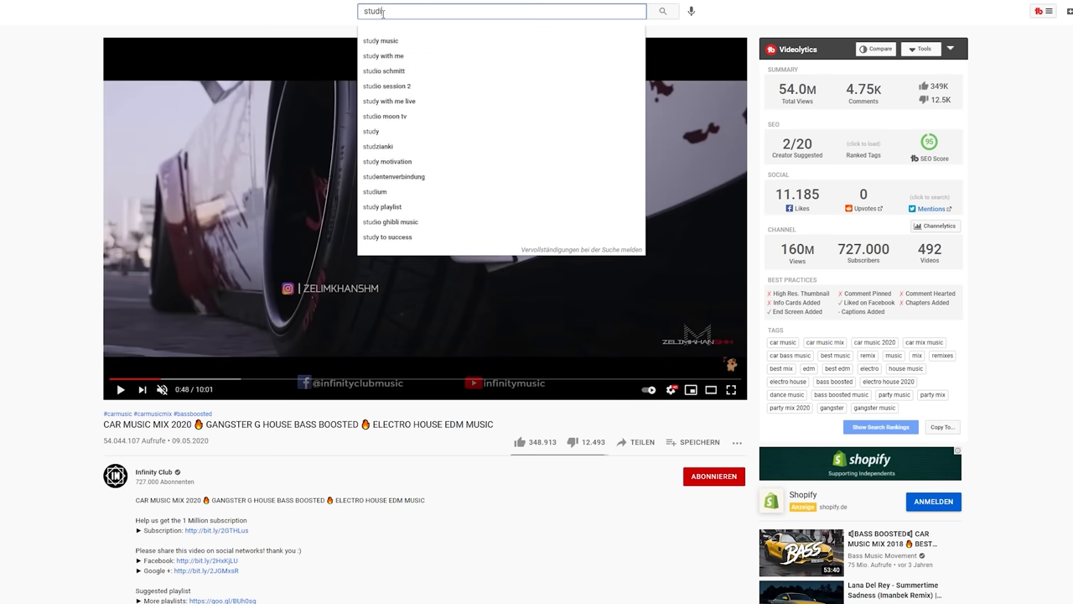
type("o acapella")
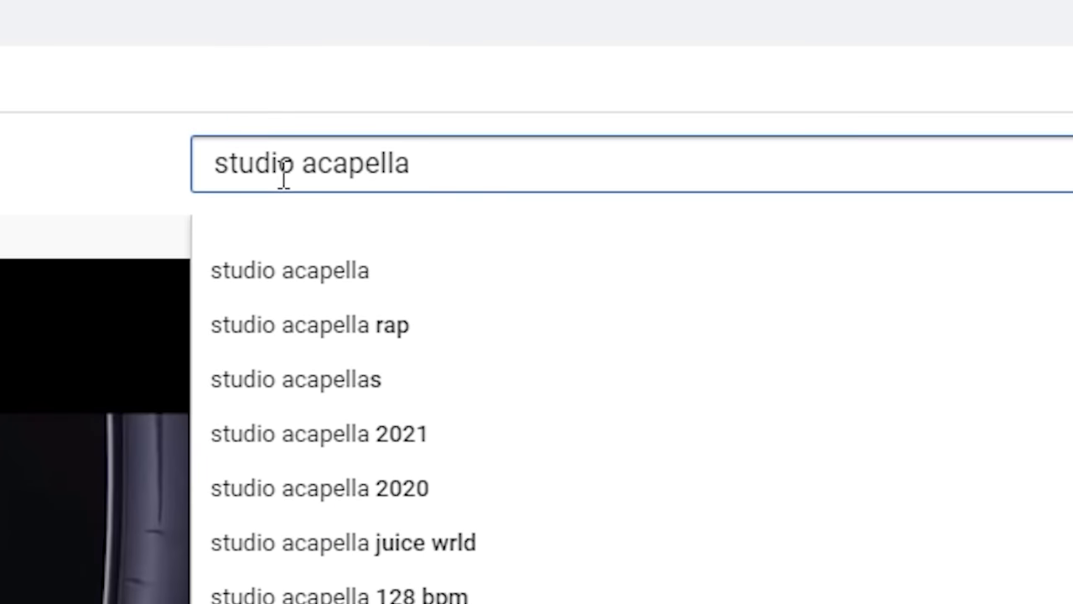
key("Return")
scroll(424, 227, "down", 15)
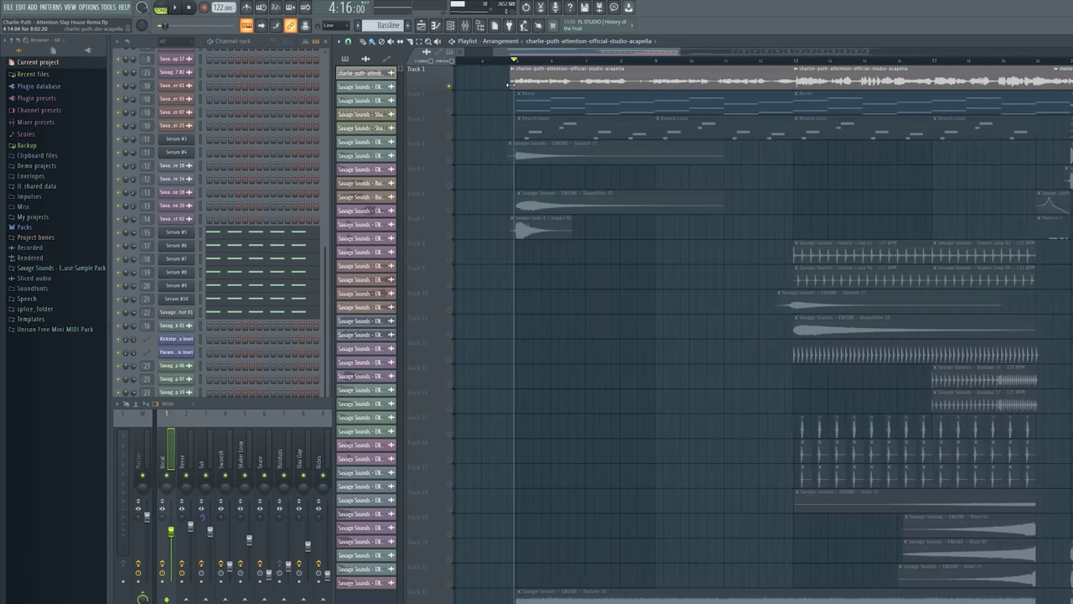
Autodetect the acapella's original tempo and accept the estimated 74.994 BPM
scroll(506, 85, "up", 2)
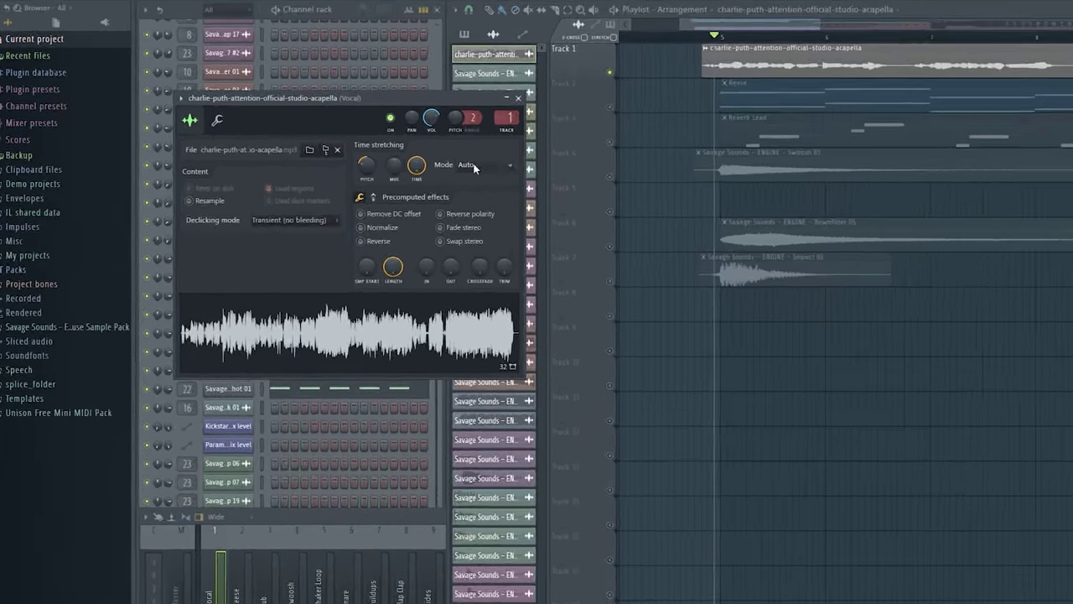
left_click(471, 169)
right_click(586, 191)
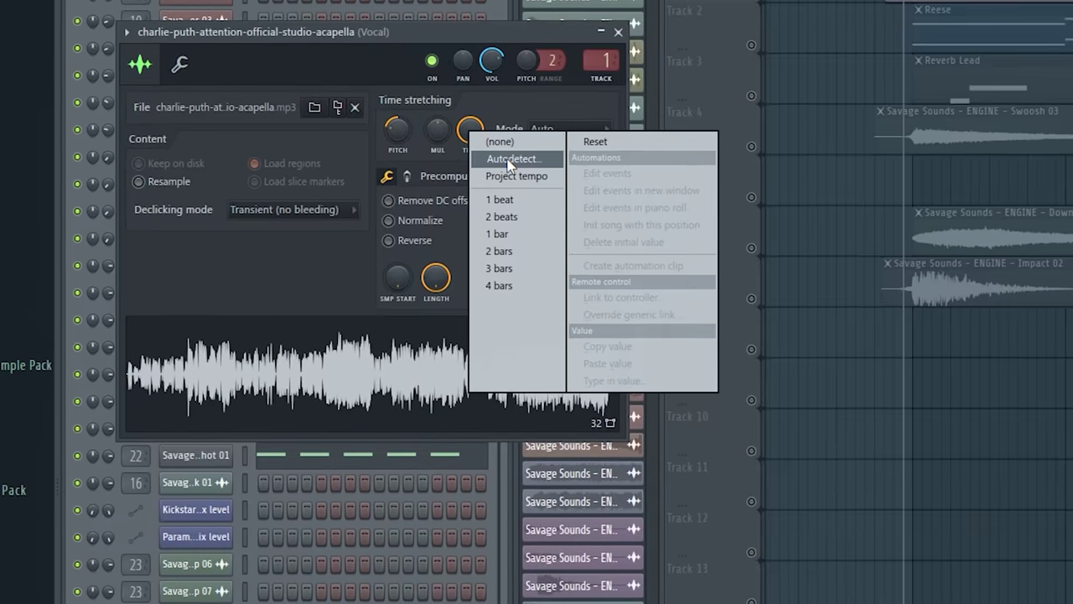
left_click(625, 214)
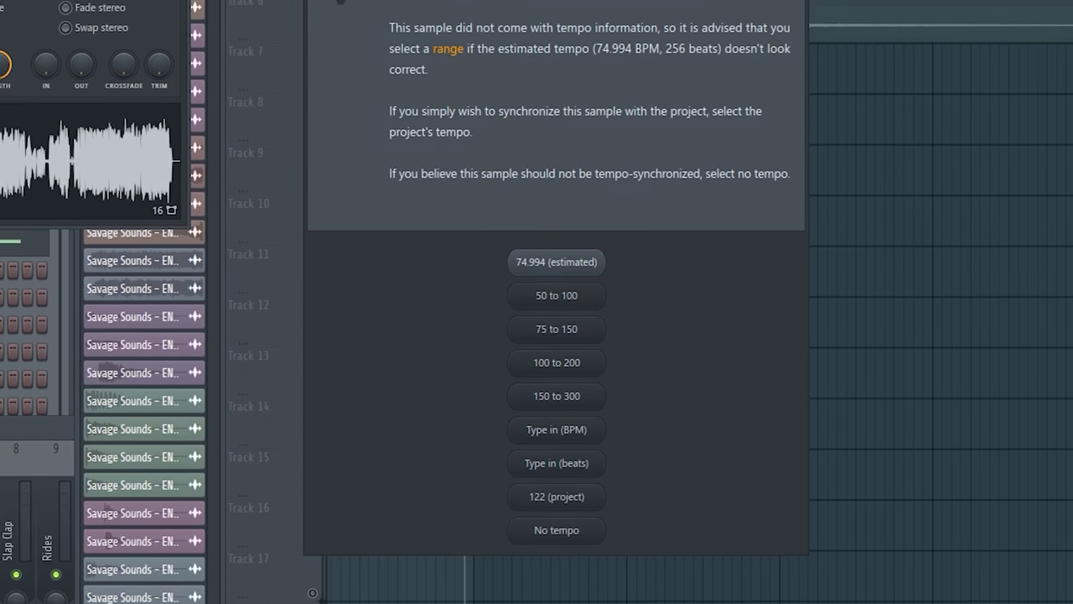
left_click(544, 432)
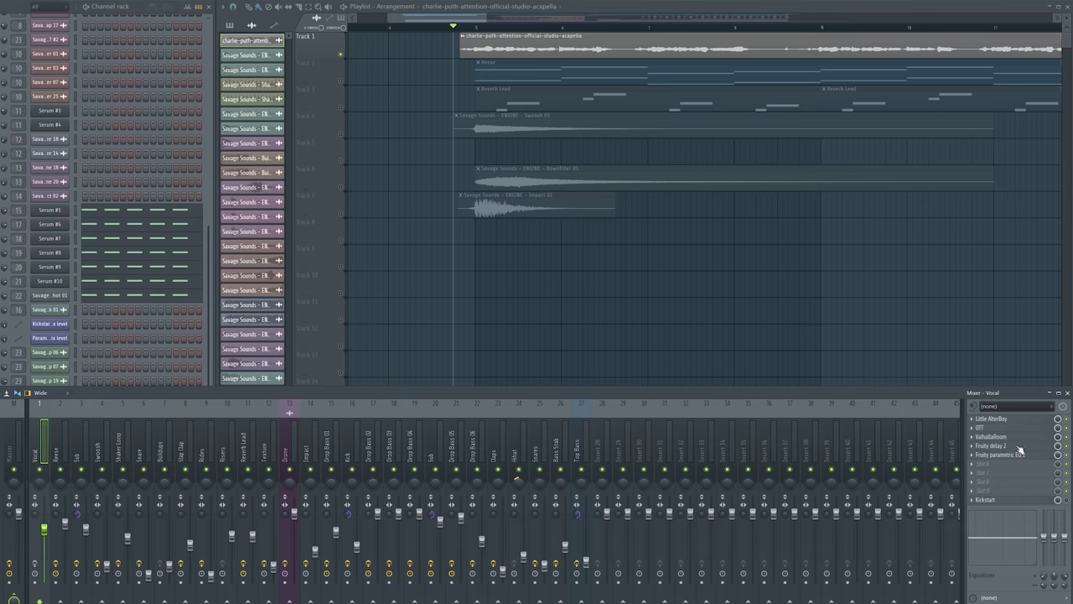
View the Little AlterBoy and OTT effects on the Vocal track, then play from bar 5
left_click(1010, 420)
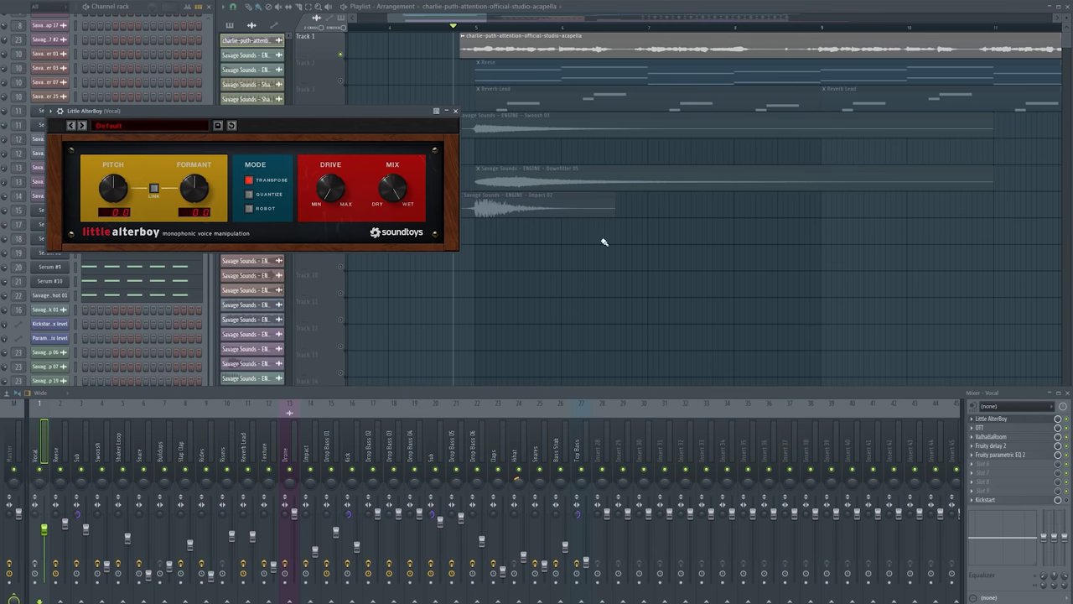
left_click(983, 427)
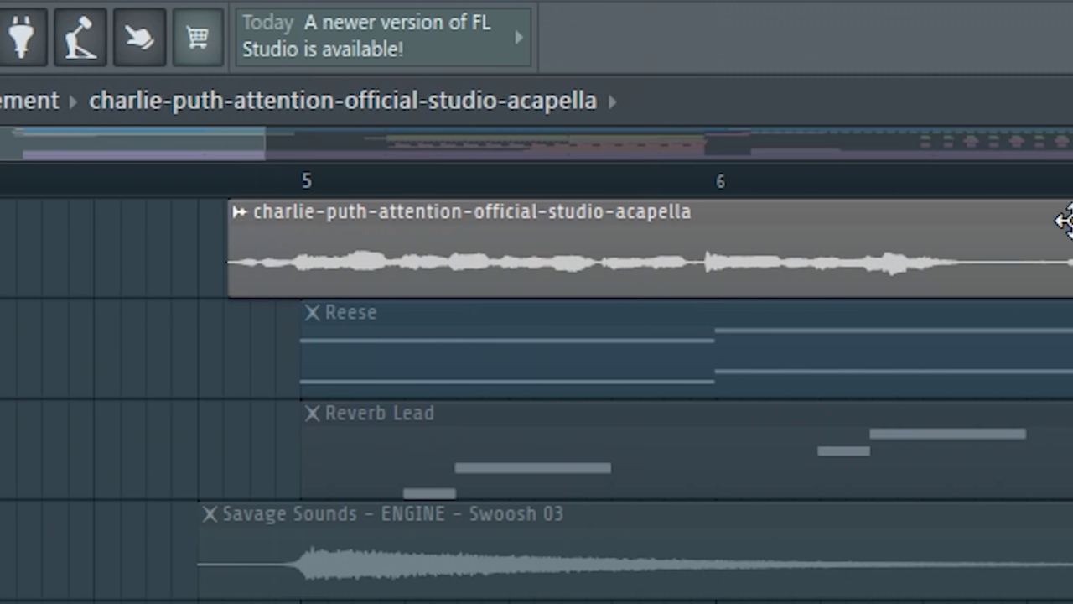
key("space")
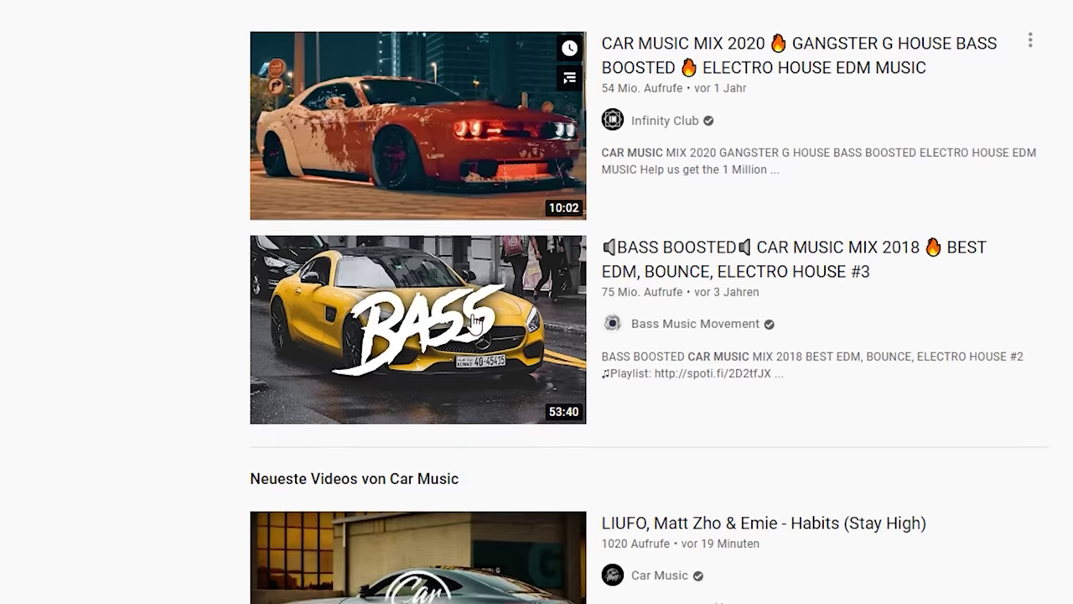
Load the Savage Sounds ENGINE preset REESE BA - Atmo into the Reese bass's Serum
scroll(503, 143, "down", 6)
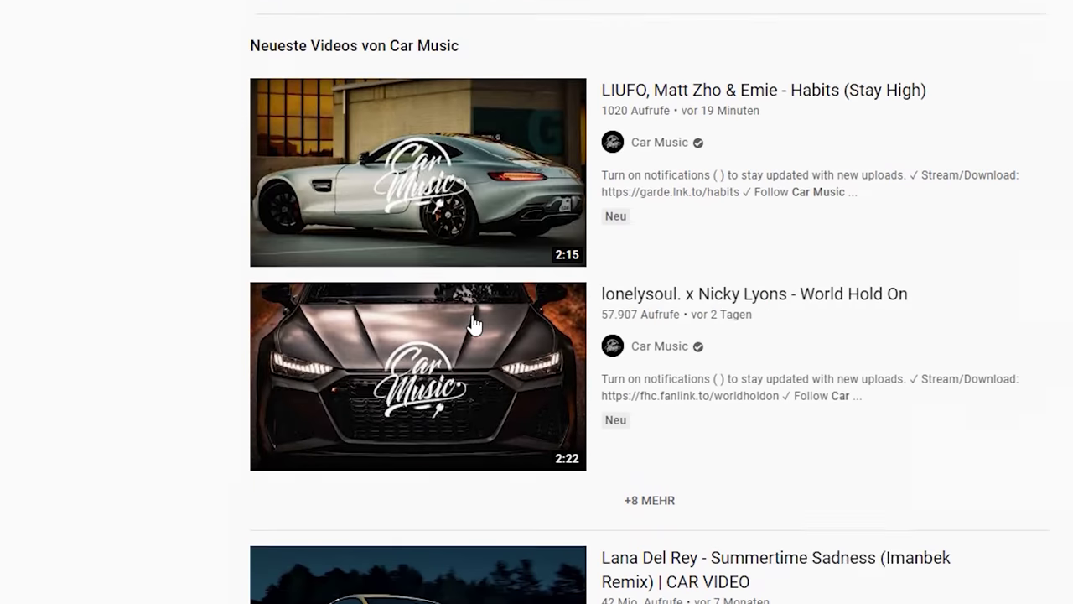
scroll(474, 155, "down", 3)
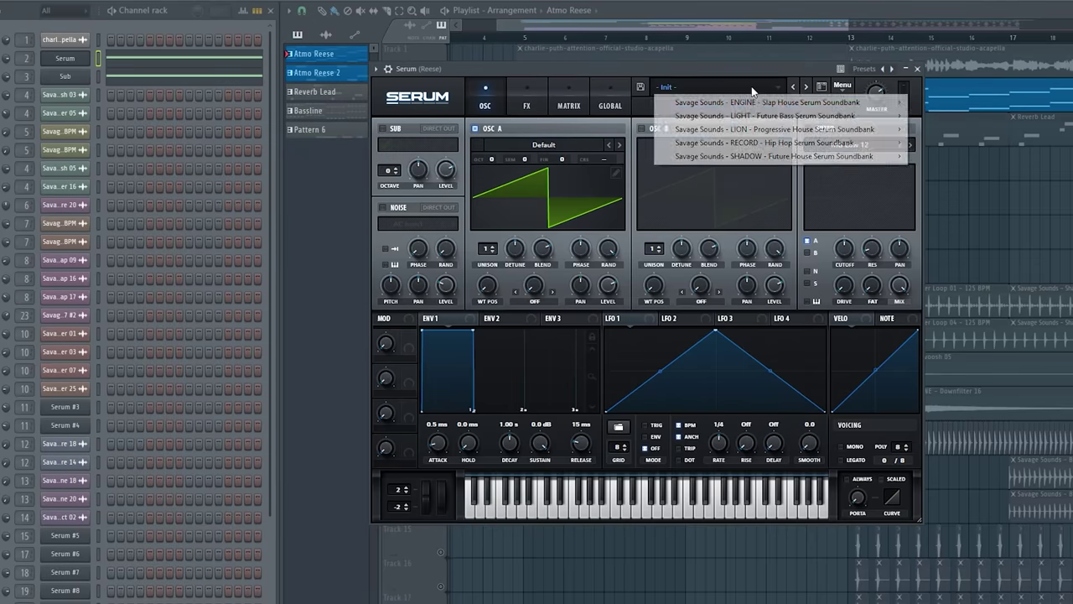
mouse_move(755, 104)
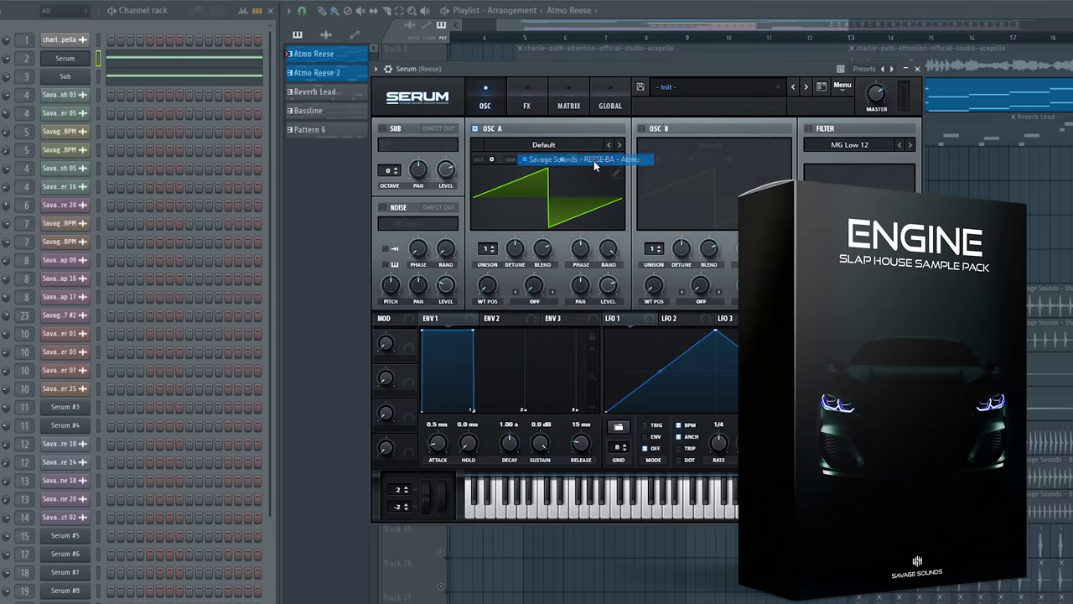
left_click(596, 160)
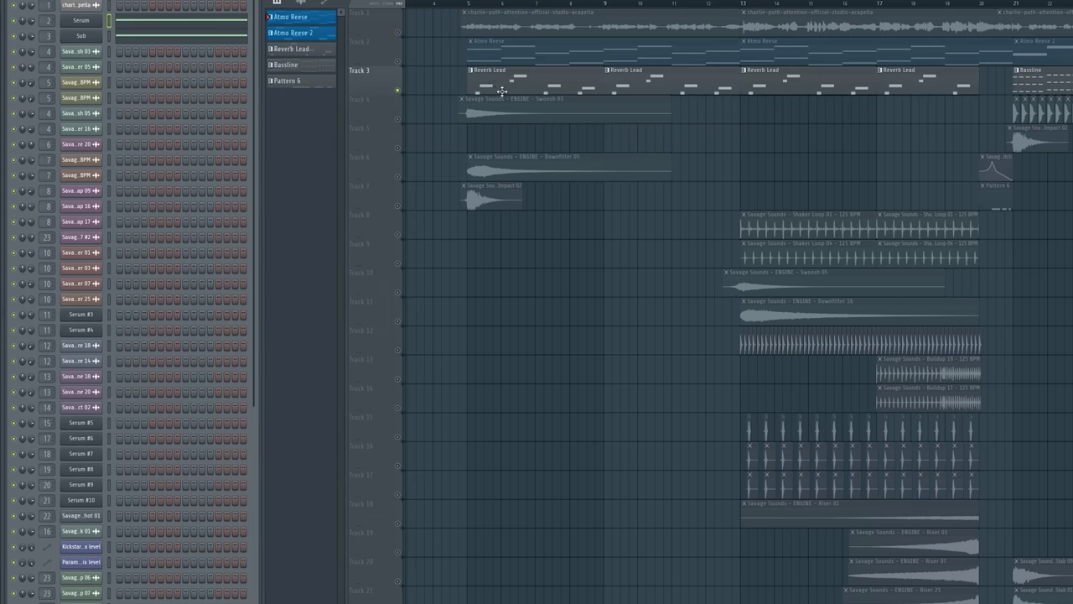
Inspect the Reverb Lead presets on the Serum #3 and Serum #4 channels
scroll(499, 81, "up", 5)
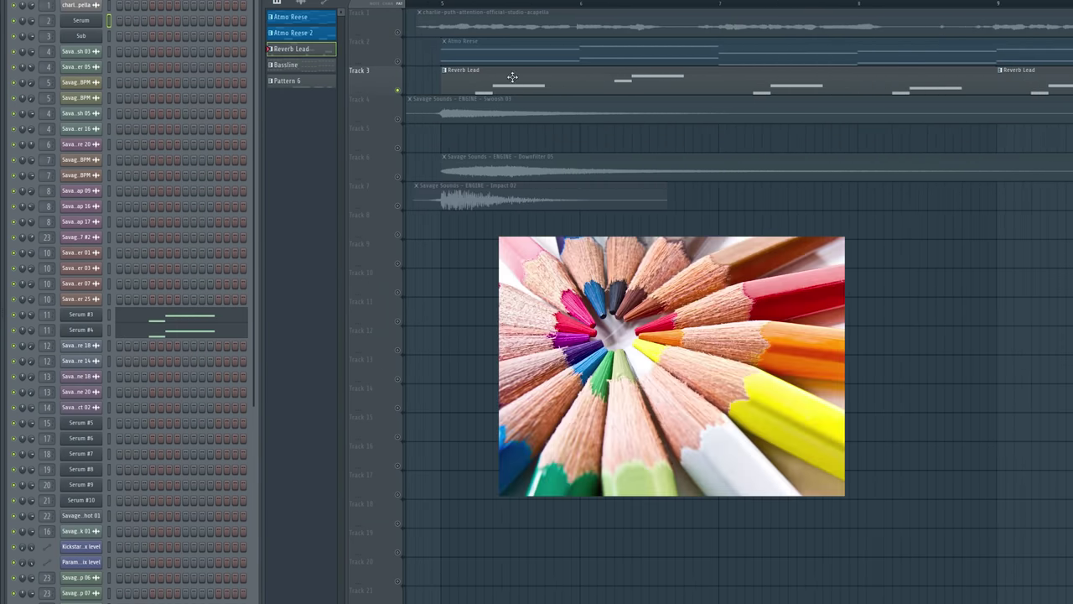
left_click(80, 315)
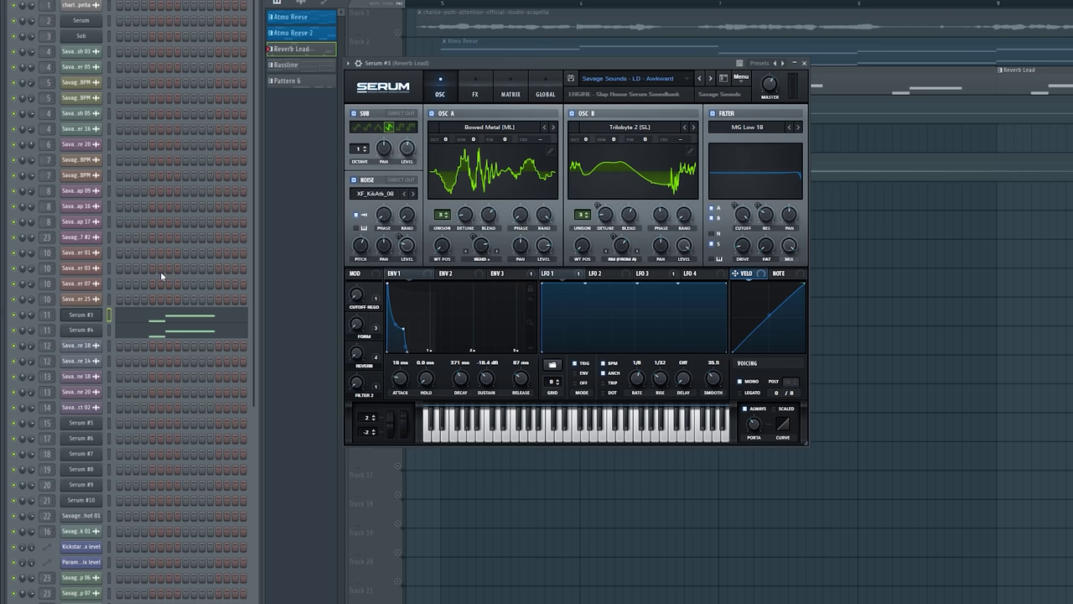
left_click(98, 330)
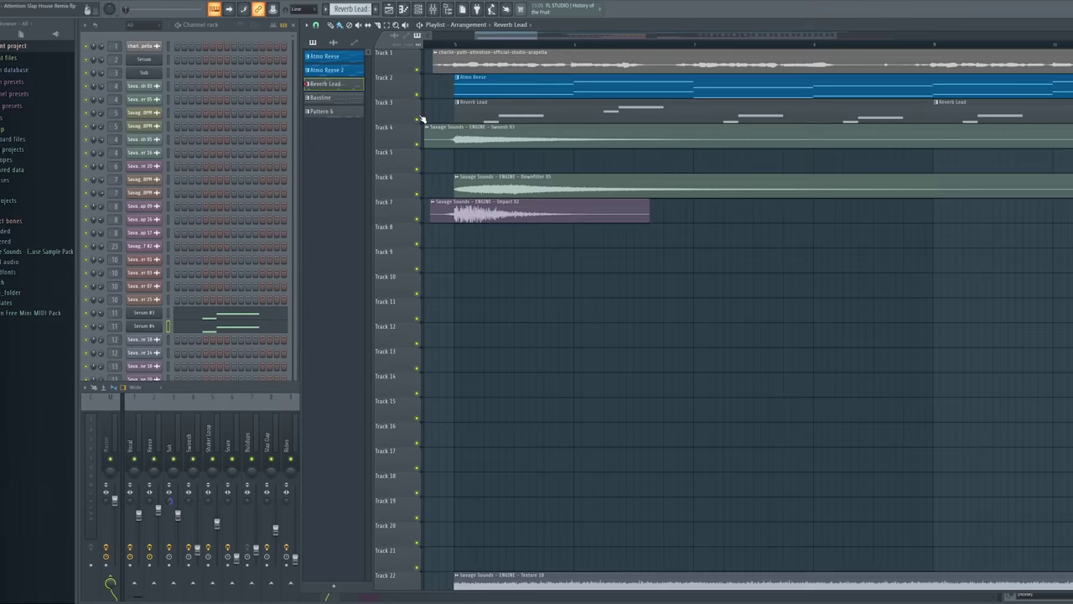
Browse the Savage Sounds Textures and Drones used on tracks 22–25, then play the song
scroll(511, 176, "down", 5)
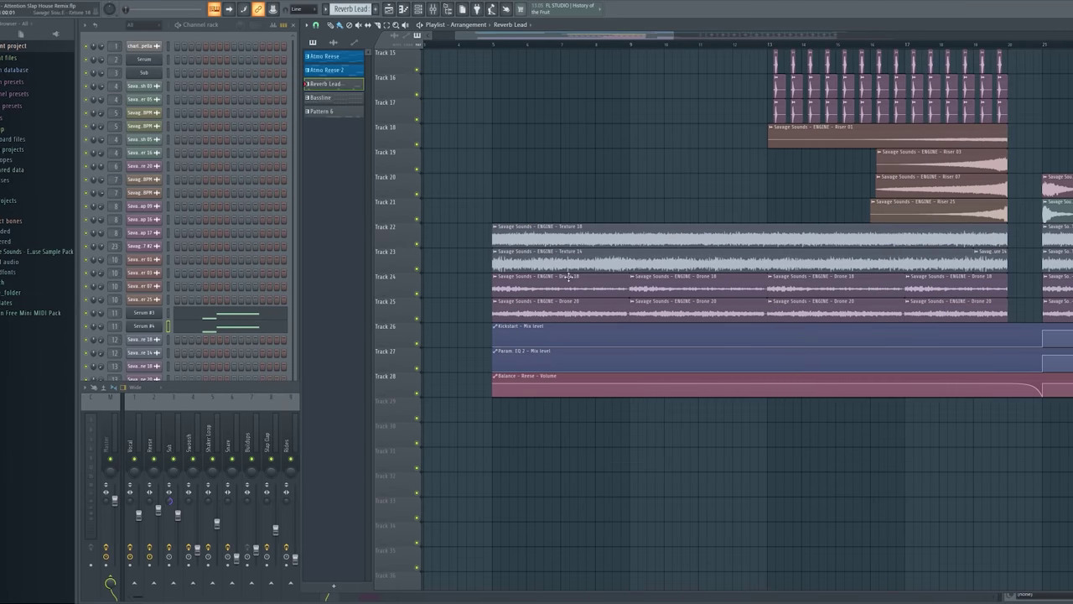
left_click(600, 312)
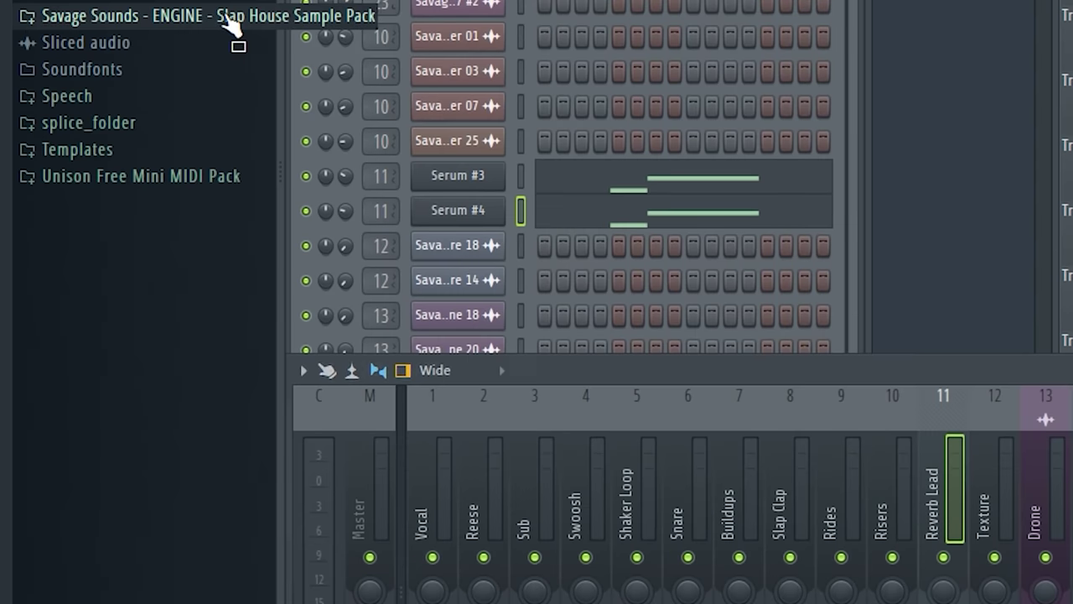
left_click(232, 23)
left_click(144, 356)
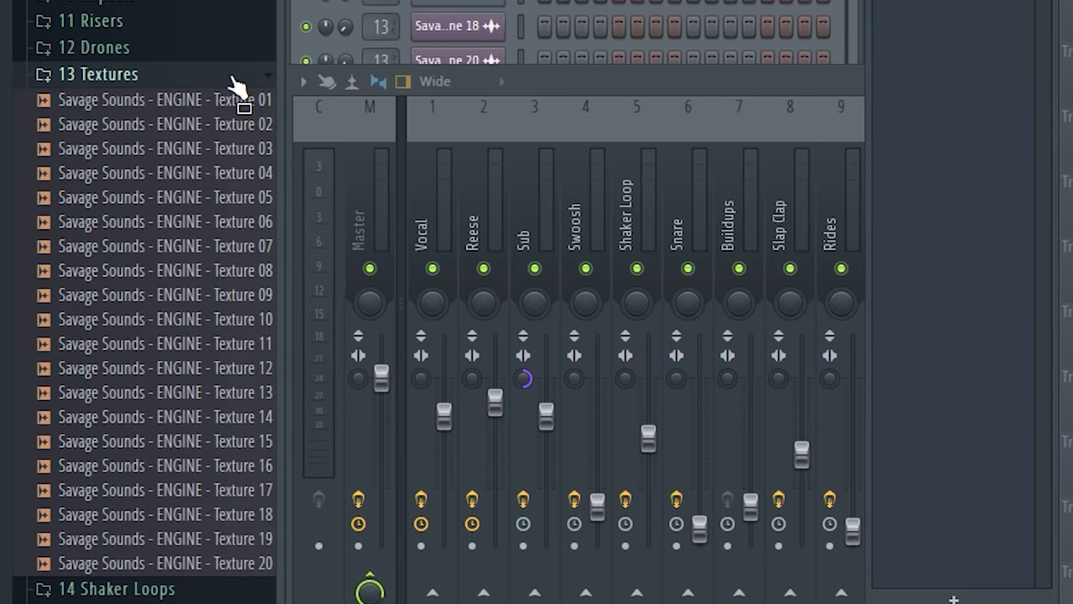
left_click(179, 42)
left_click(167, 21)
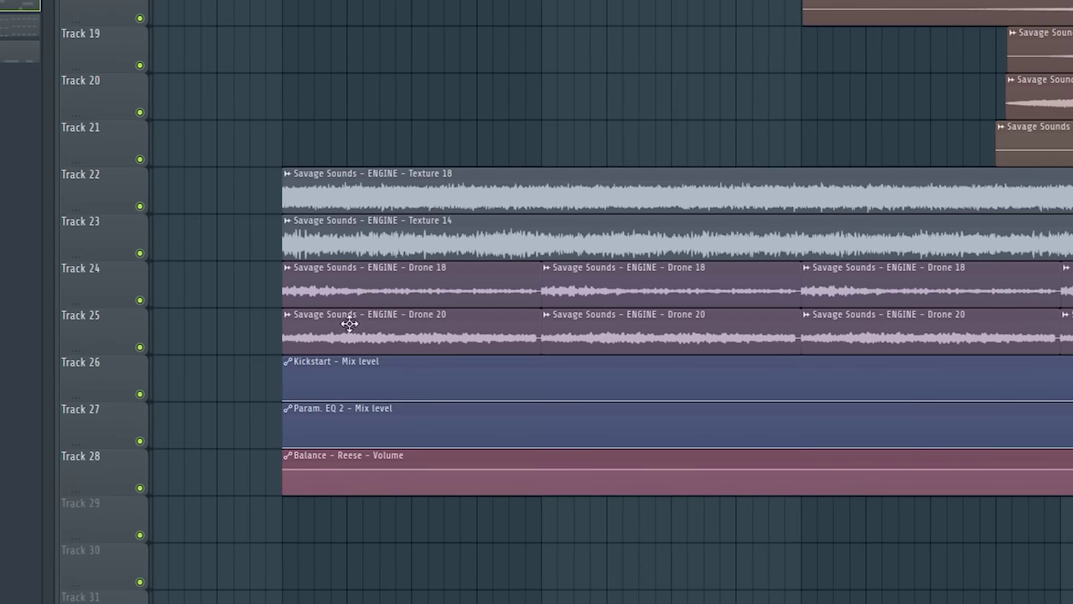
key("space")
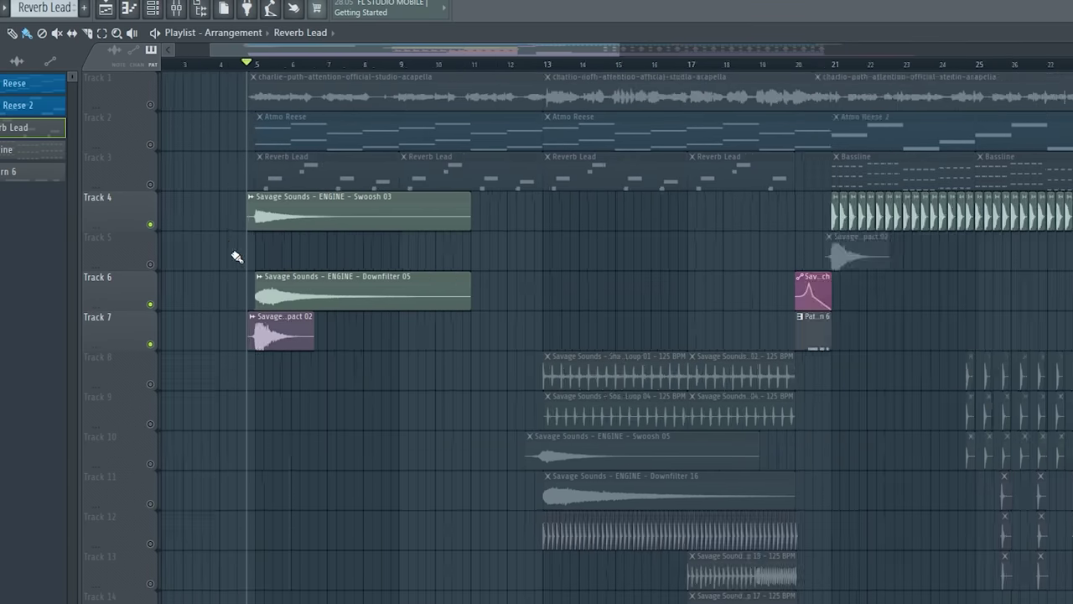
scroll(407, 235, "up", 2)
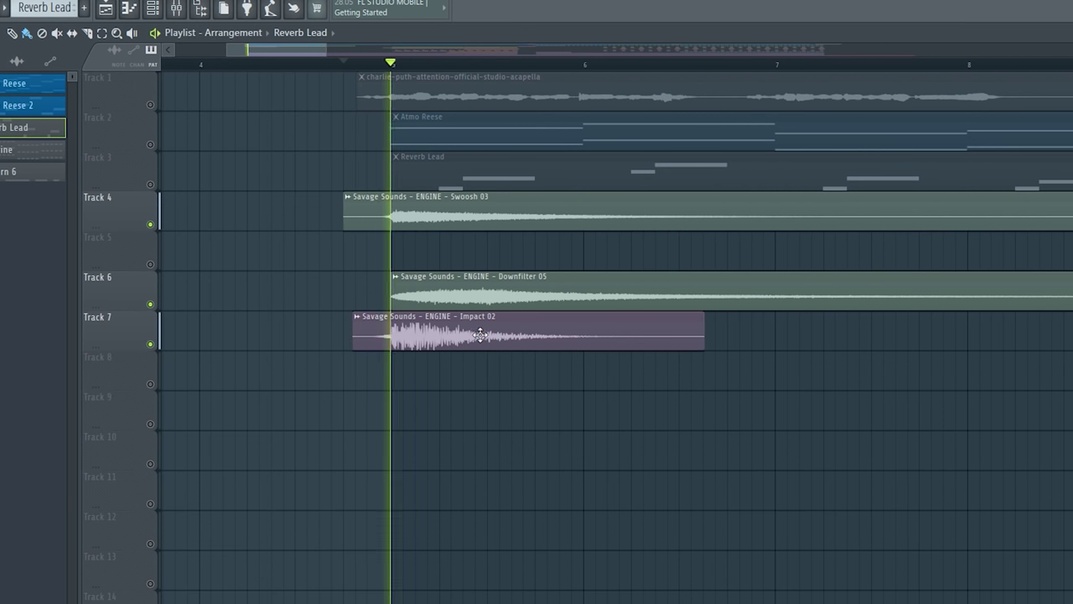
scroll(550, 322, "down", 2)
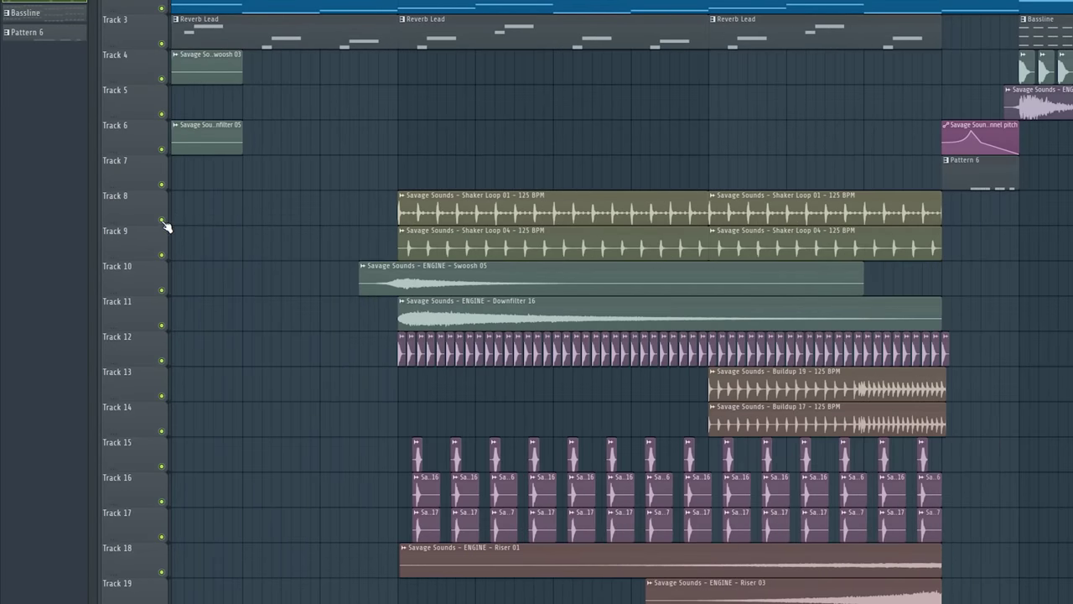
Solo Track 8 and unmute Tracks 9–12 with the shaker loop, Swoosh 05 and Downfilter 16
left_click(162, 220, "ctrl")
left_click(162, 255)
scroll(216, 289, "right", 3)
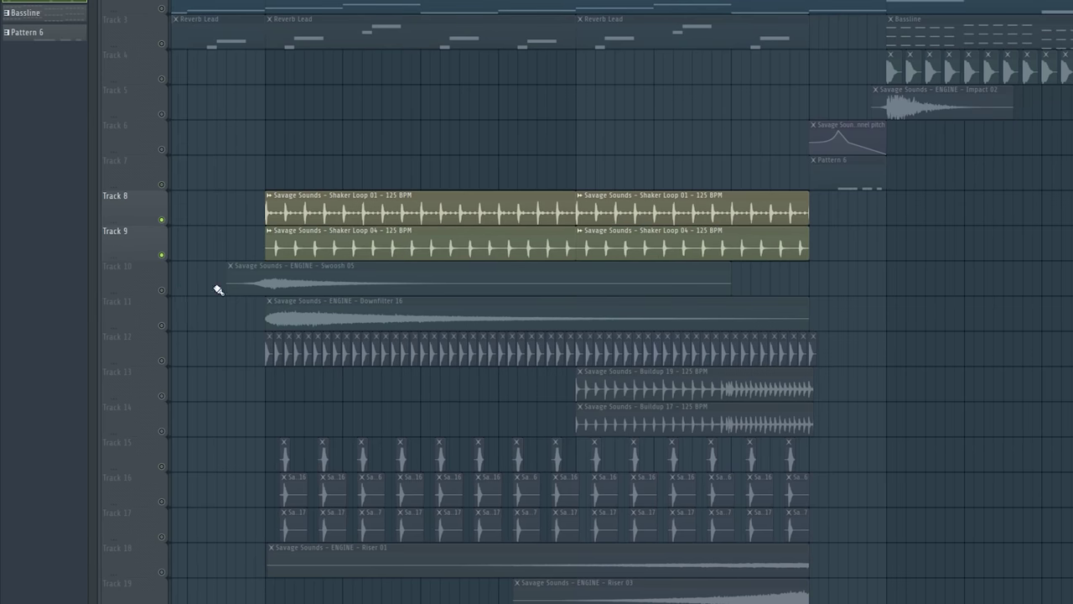
left_click(162, 290)
left_click(167, 325)
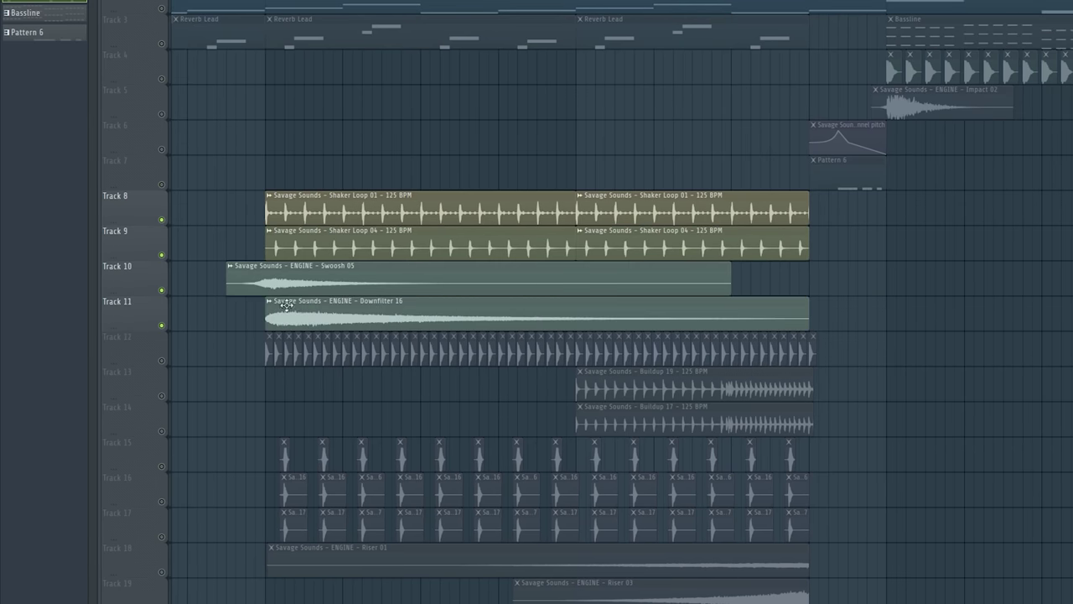
left_click(163, 361)
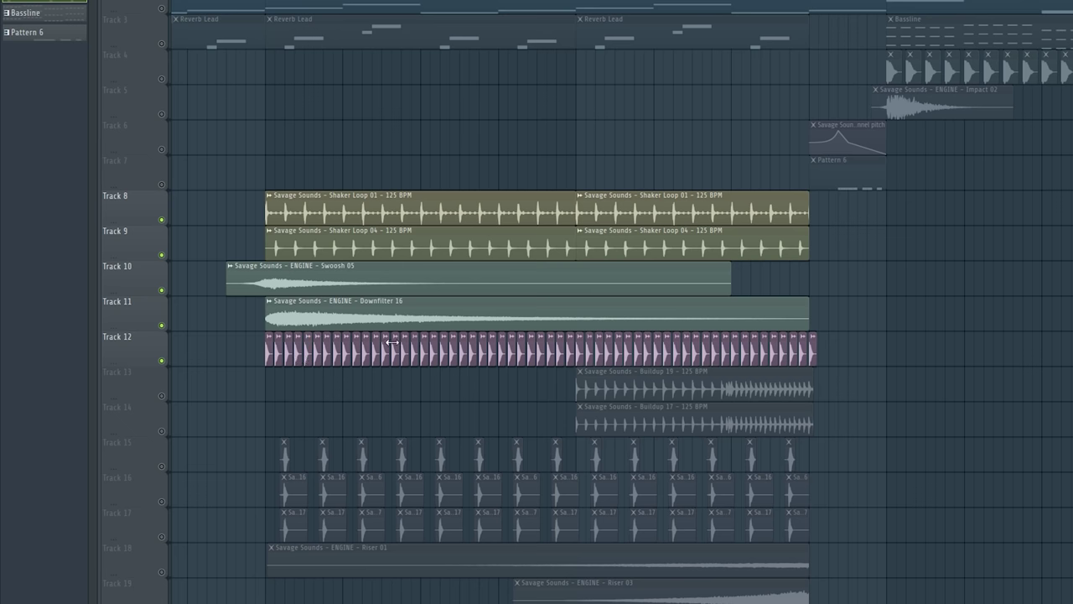
Unmute the Buildup 19 and Buildup 17 tracks and the remaining tracks through Track 21
left_click(165, 395)
left_click(164, 431)
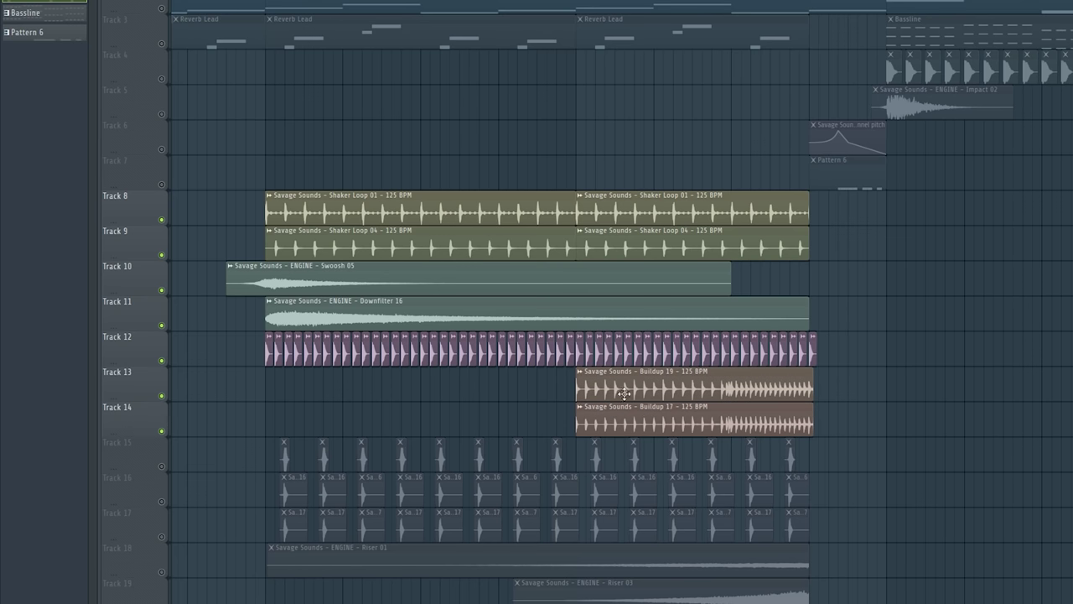
left_click(163, 536)
scroll(163, 536, "down", 3)
left_click_drag(162, 255, 162, 361)
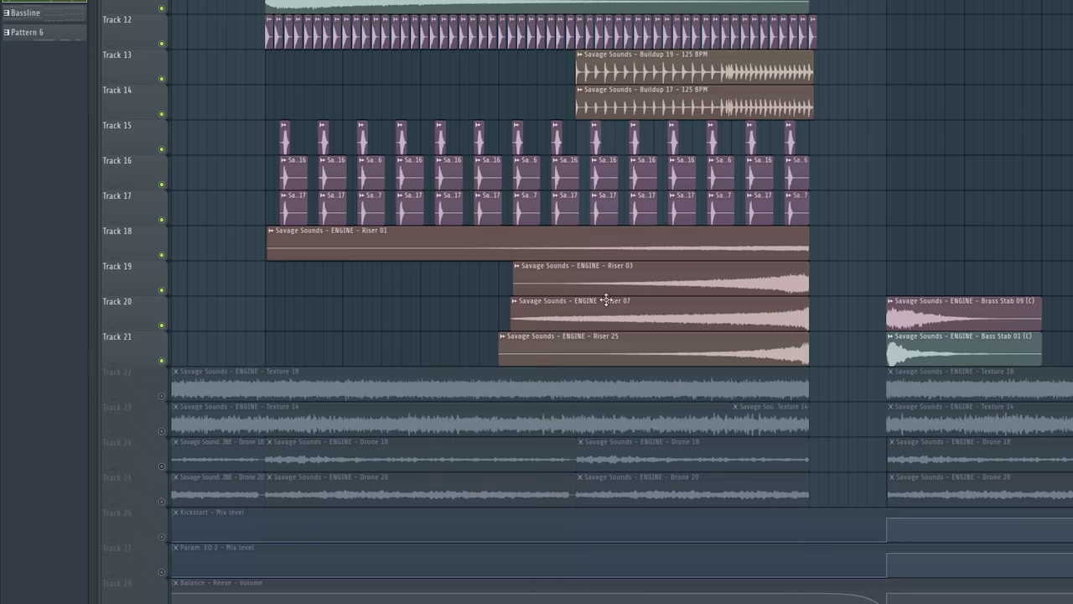
scroll(732, 278, "up", 3)
scroll(399, 148, "up", 3, "ctrl")
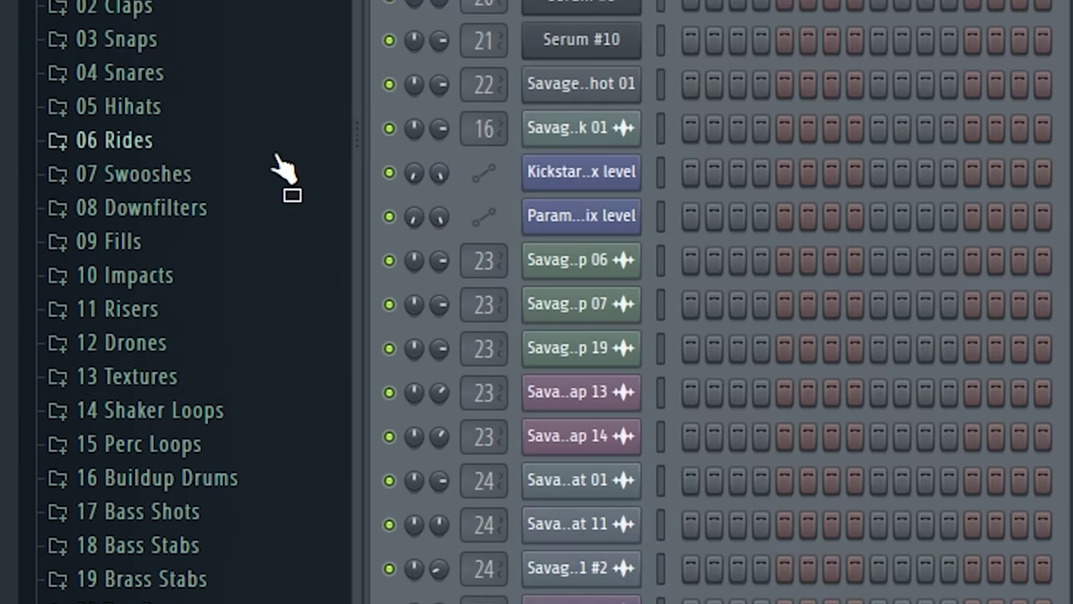
Add a sample from the 20 Top Bass folder as a channel and tweak its pitch
left_click(167, 412)
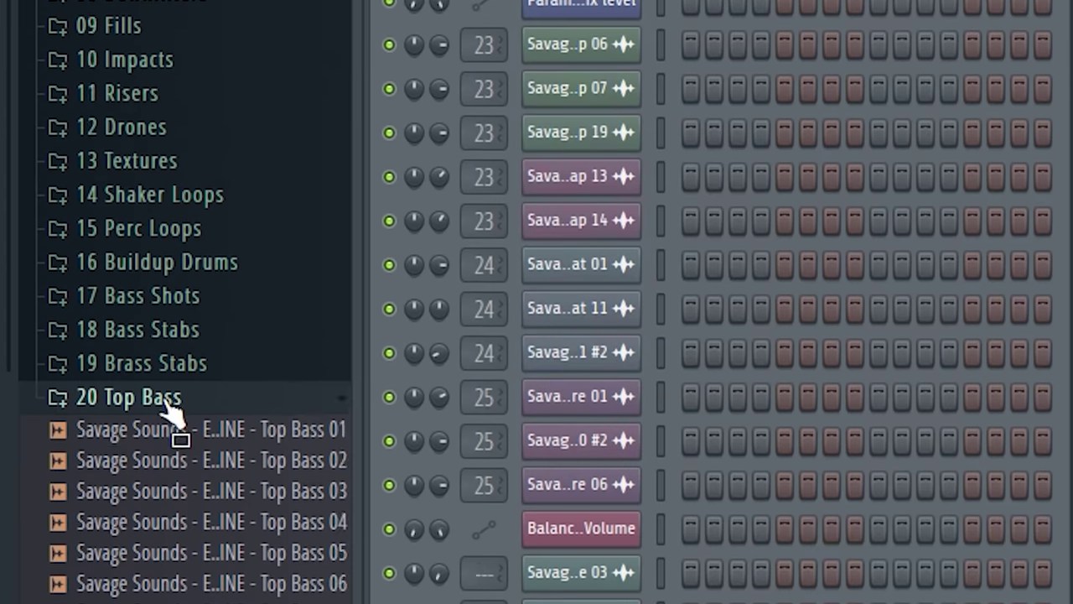
left_click_drag(288, 431, 334, 476)
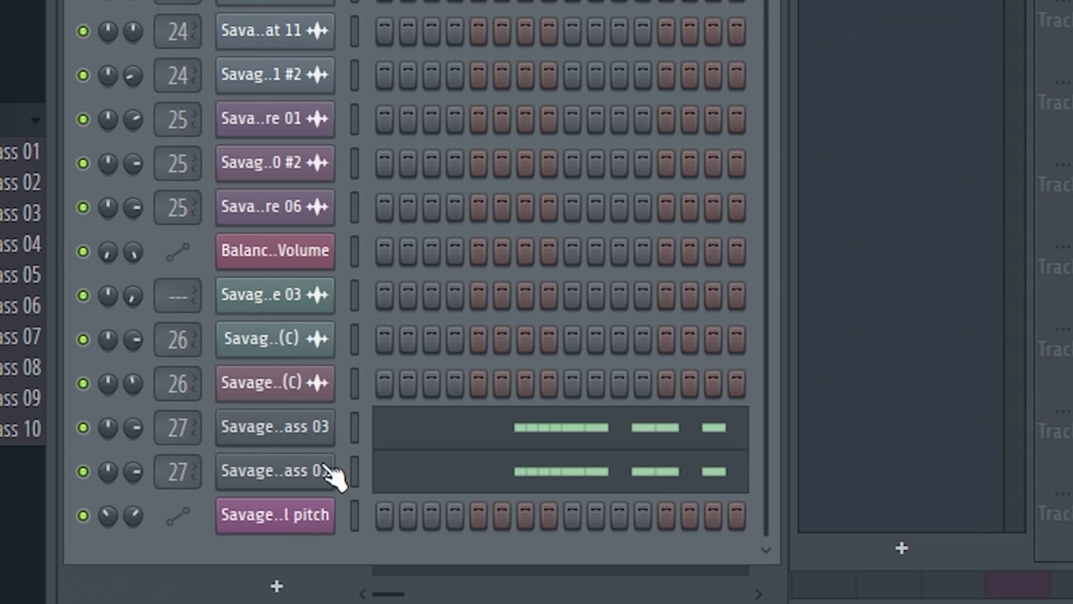
left_click(429, 438)
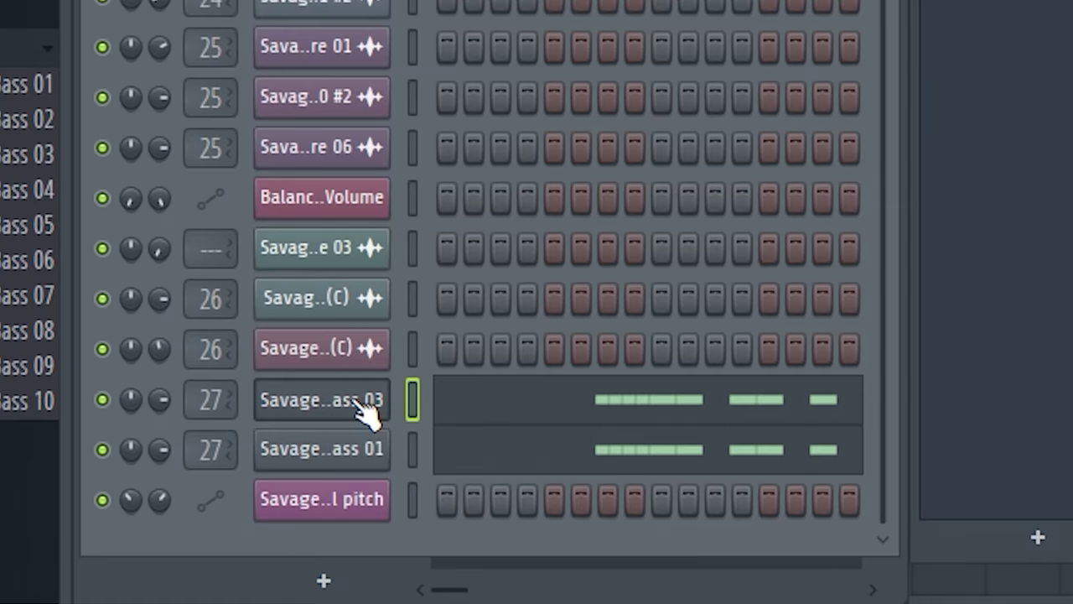
left_click(371, 406)
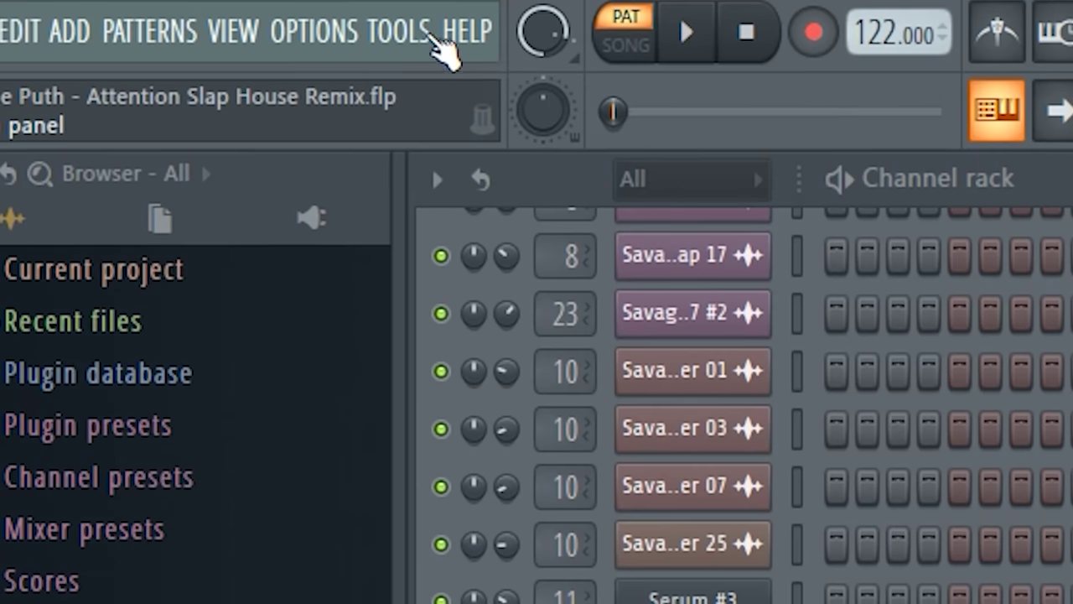
Create a channel pitch automation clip from the last tweaked control and play it back
left_click(403, 30)
mouse_move(616, 512)
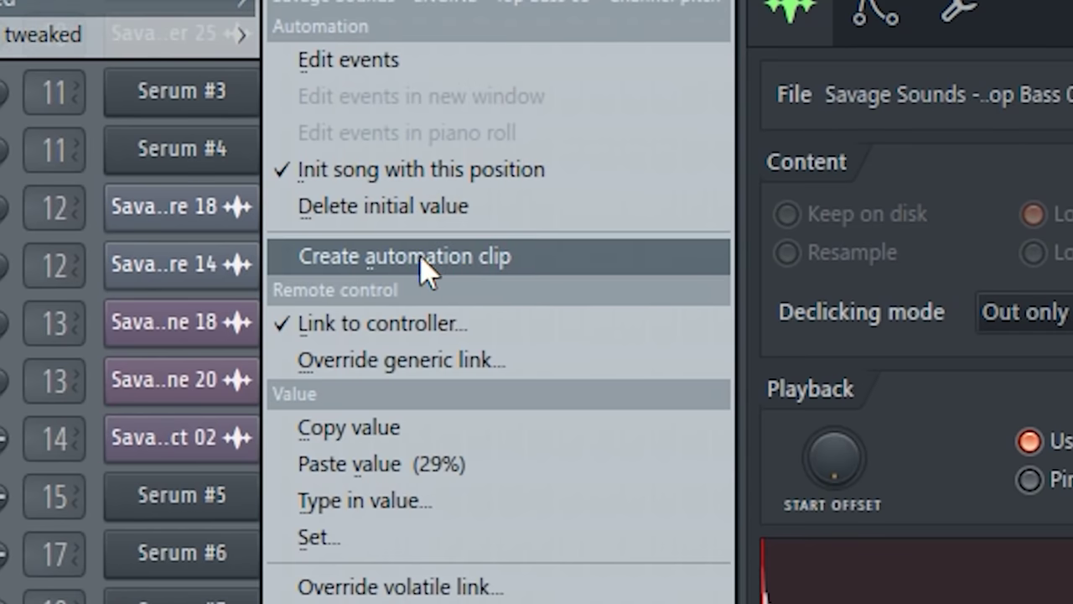
left_click(449, 266)
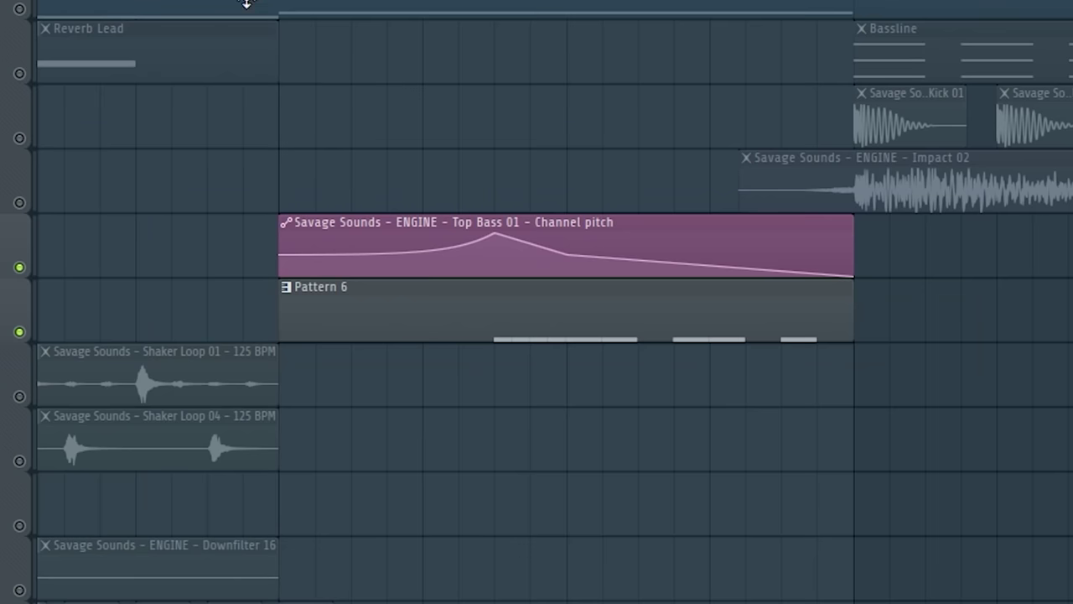
key("space")
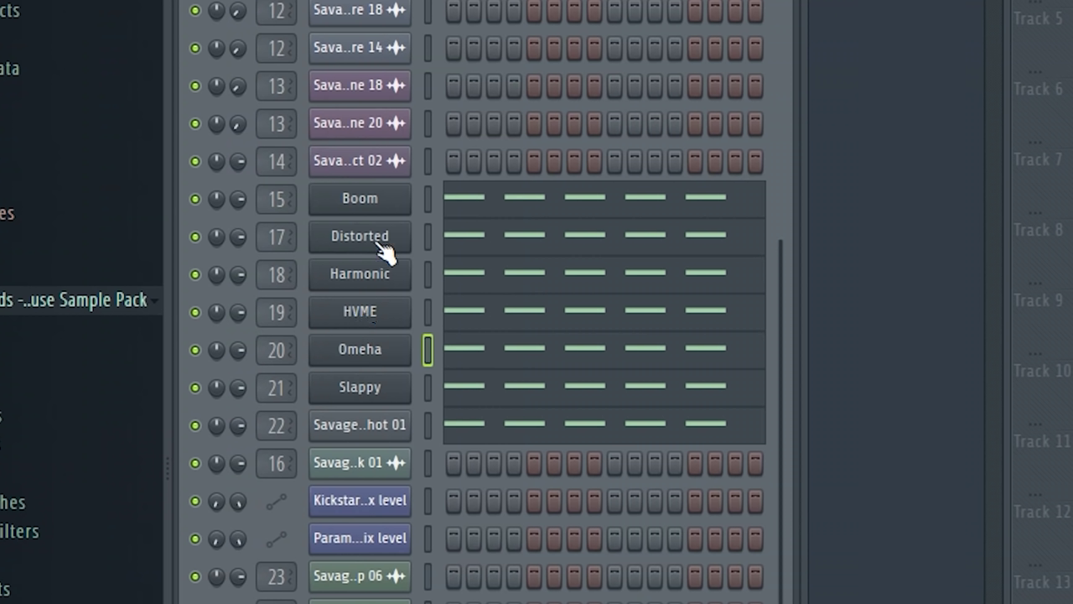
Open the Boom Serum plugin and the bass shot sample's channel settings
left_click(375, 203)
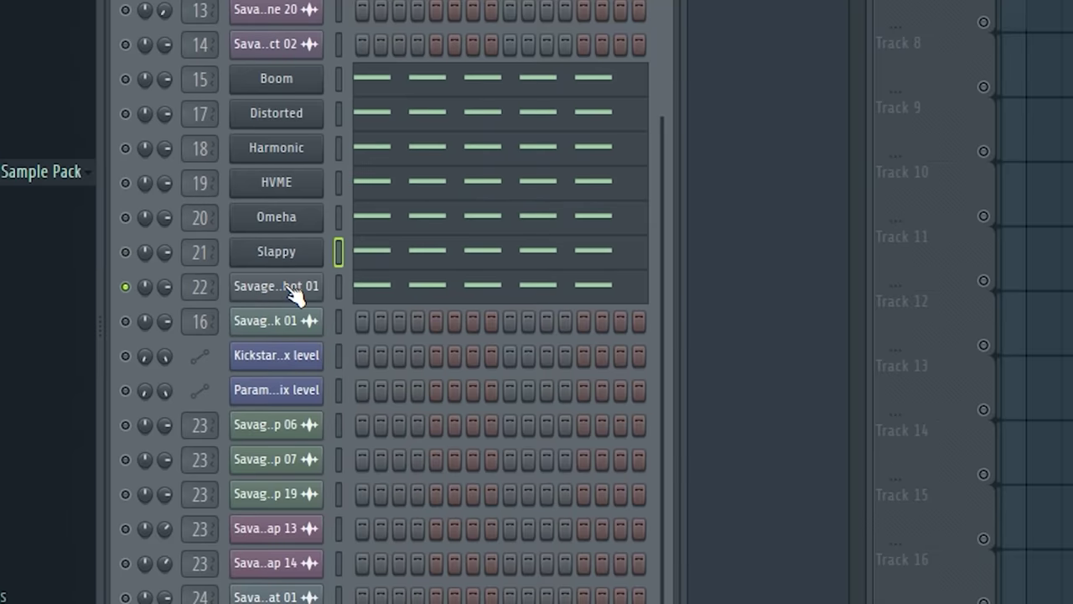
left_click(301, 293)
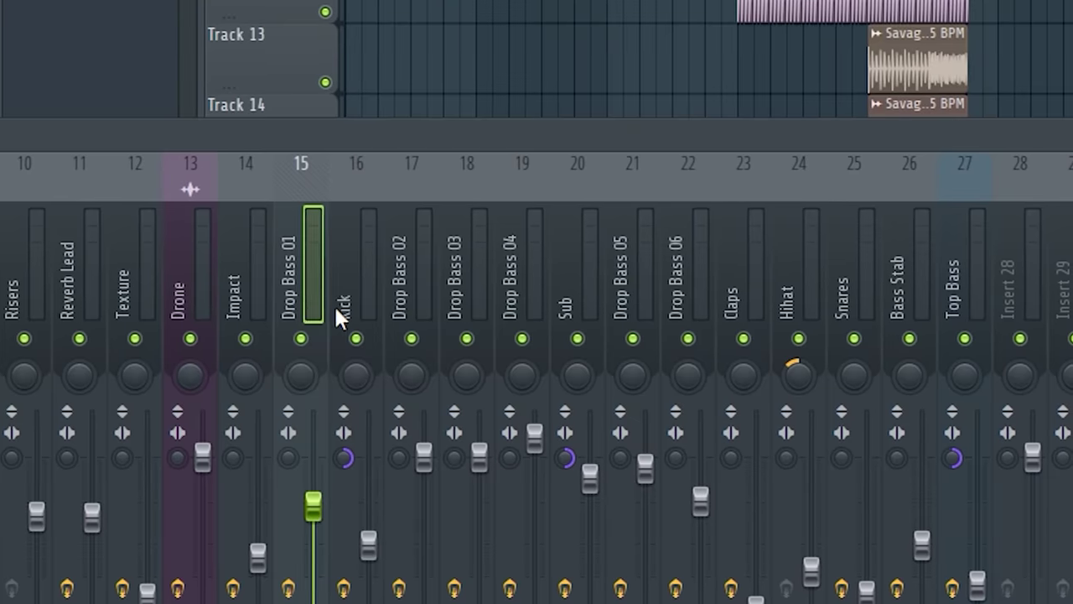
Open Parametric EQ 2 on the Drop Bass 02, 03 and 04 inserts to compare curves
left_click(399, 280)
left_click(503, 289)
left_click(578, 294)
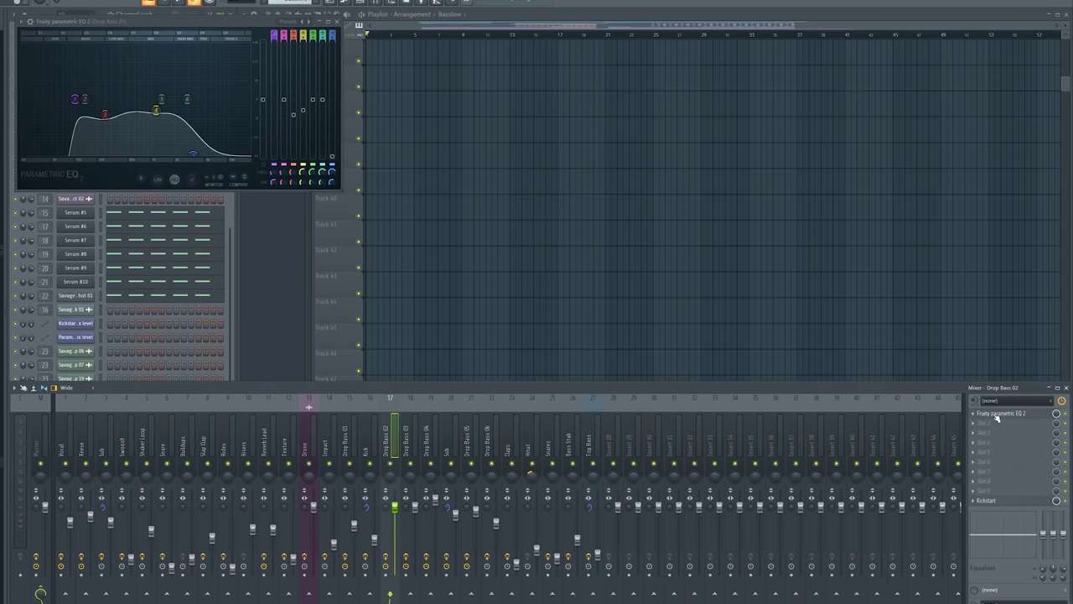
left_click(996, 415)
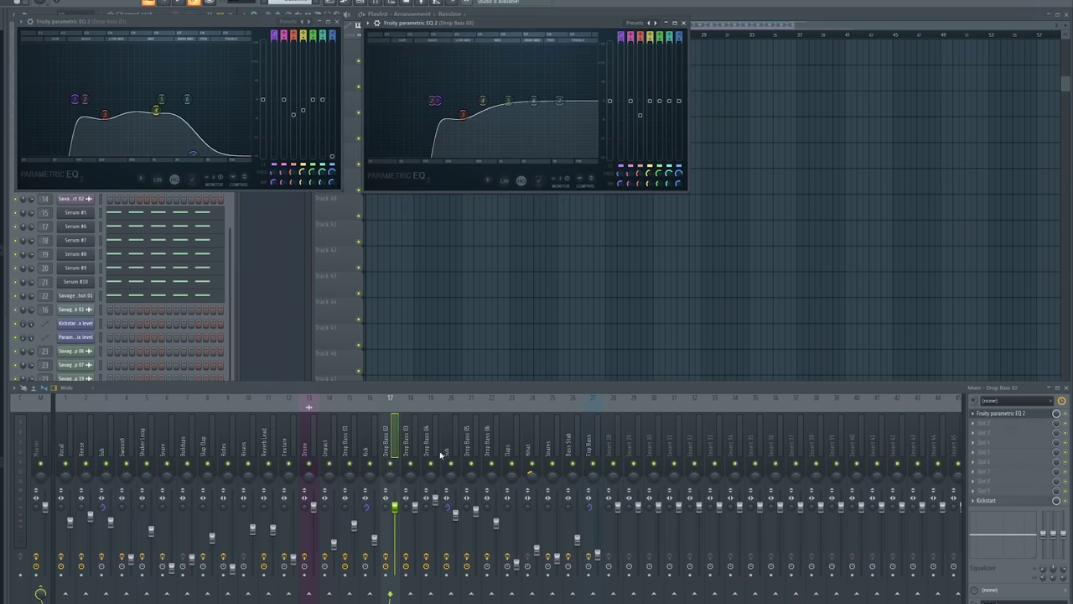
left_click(1011, 416)
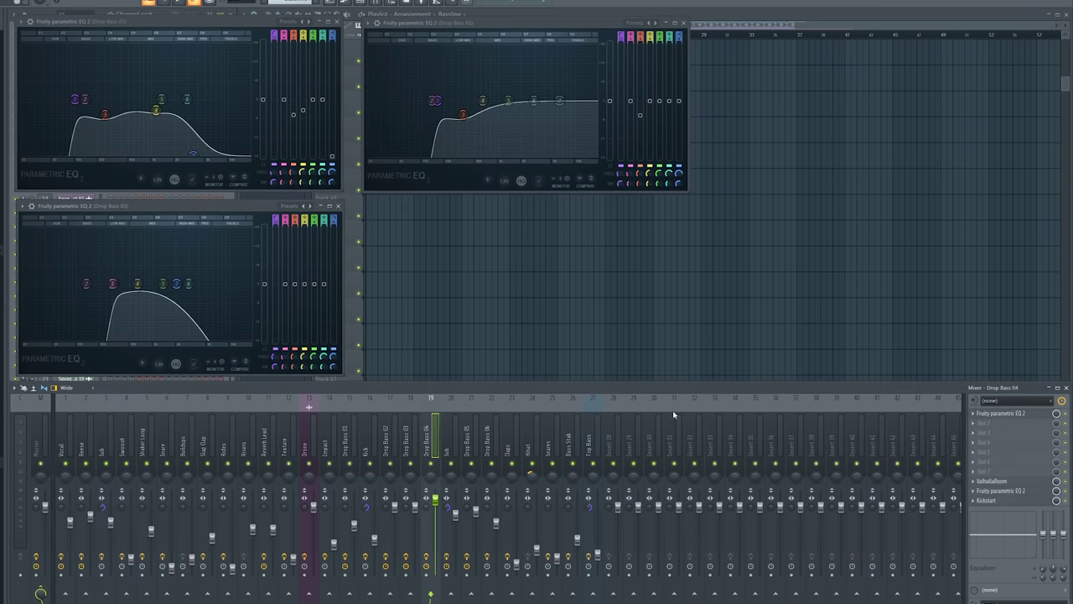
left_click(1012, 415)
Check the Parametric EQ 2 curves on the Sub, Drop Bass 05 and Drop Bass 06 inserts
left_click(452, 441)
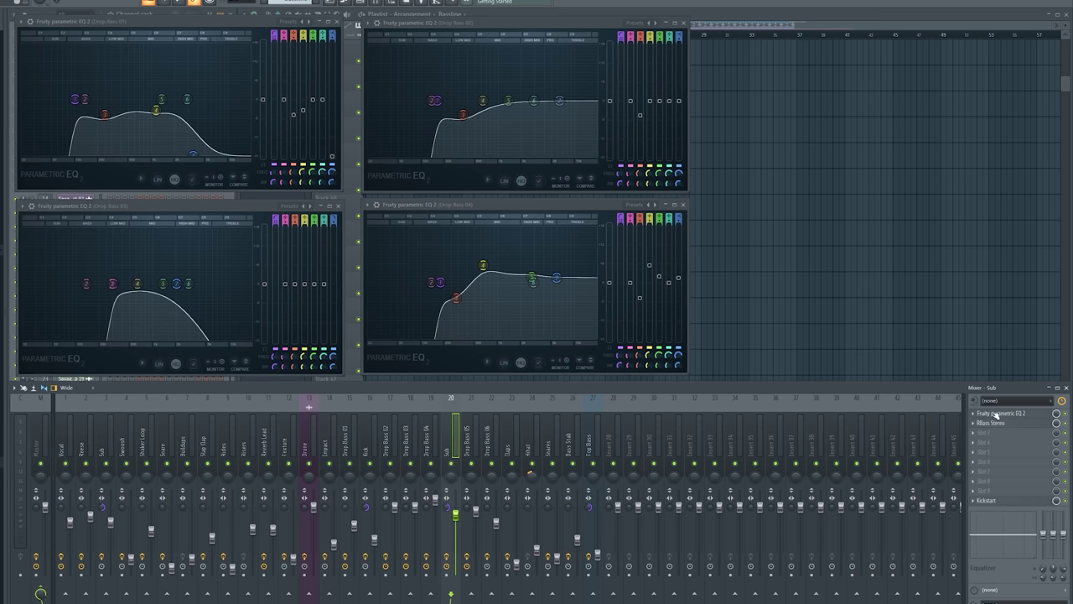
left_click(998, 415)
left_click(475, 442)
left_click(1031, 415)
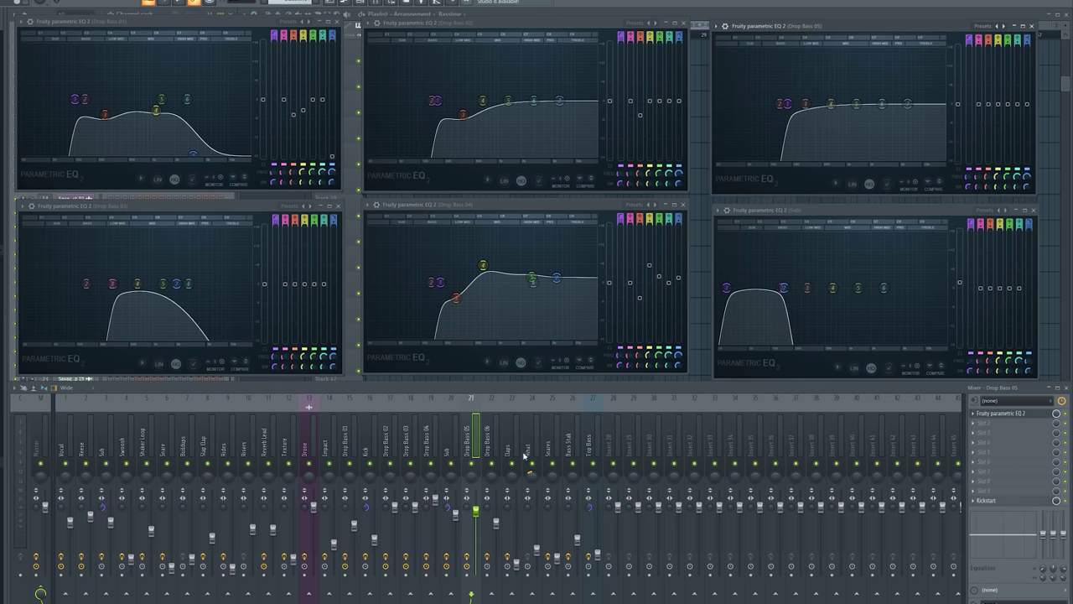
left_click(487, 442)
left_click(998, 414)
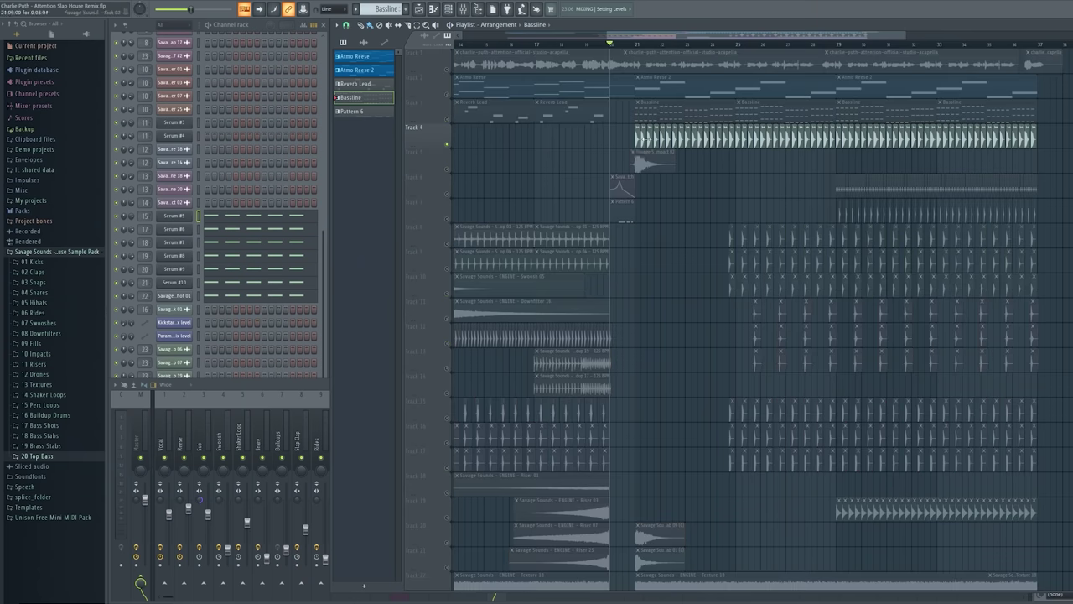
Play the arrangement and open the Serum #5 part in the piano roll
scroll(662, 239, "down", 5)
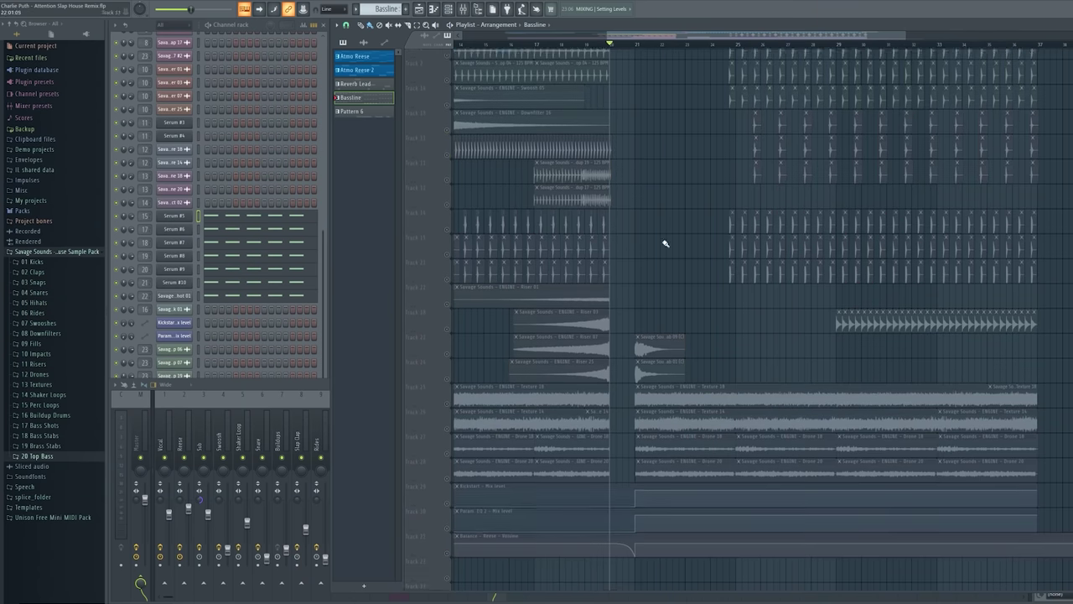
scroll(634, 285, "up", 2)
scroll(634, 285, "up", 3)
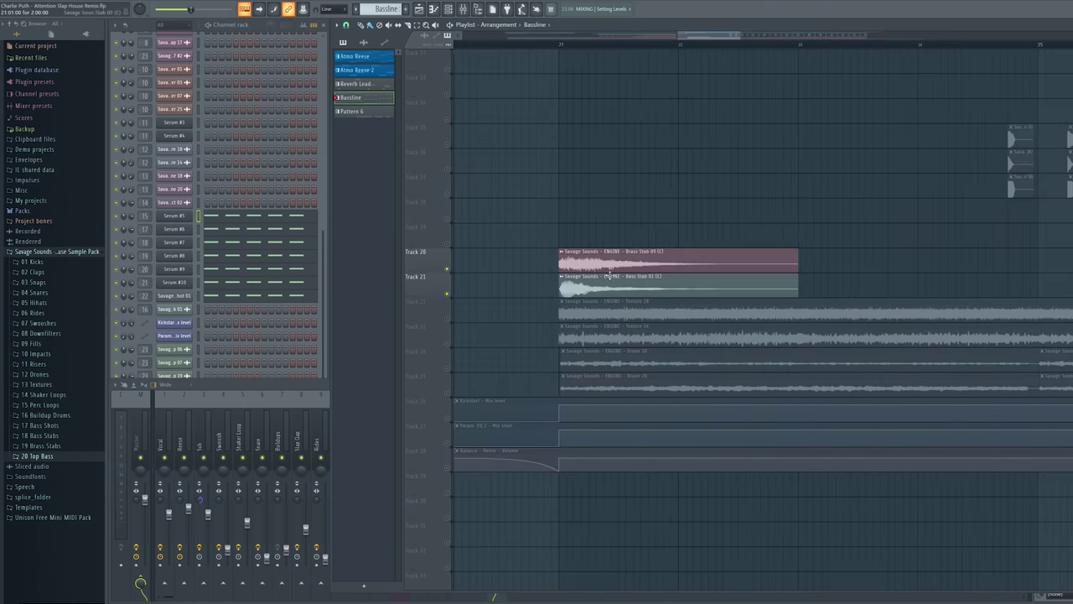
scroll(613, 254, "down", 4)
scroll(496, 172, "up", 5)
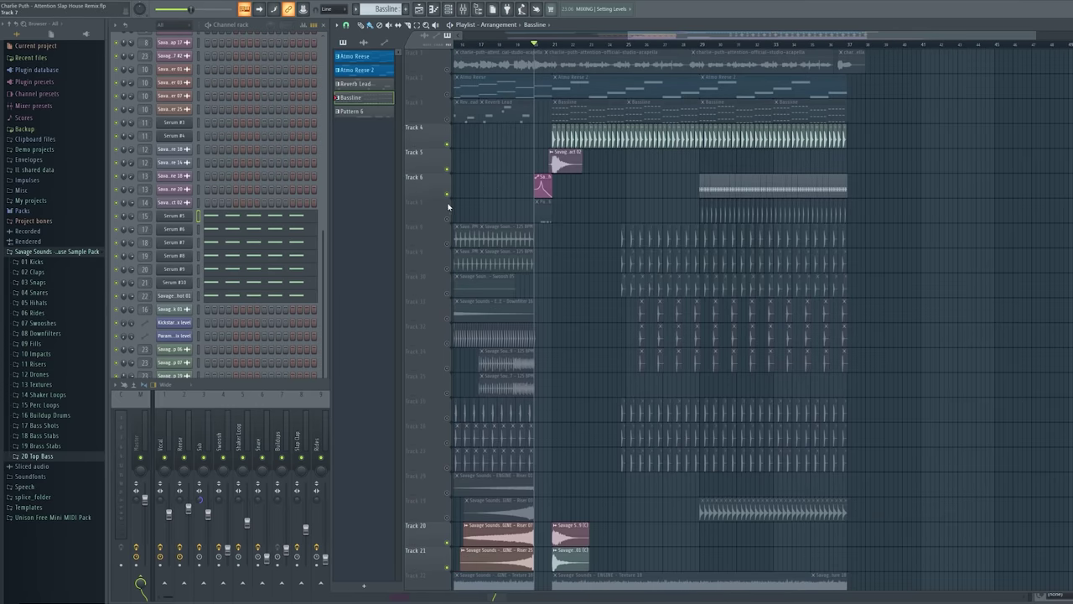
scroll(539, 114, "up", 3)
key("space")
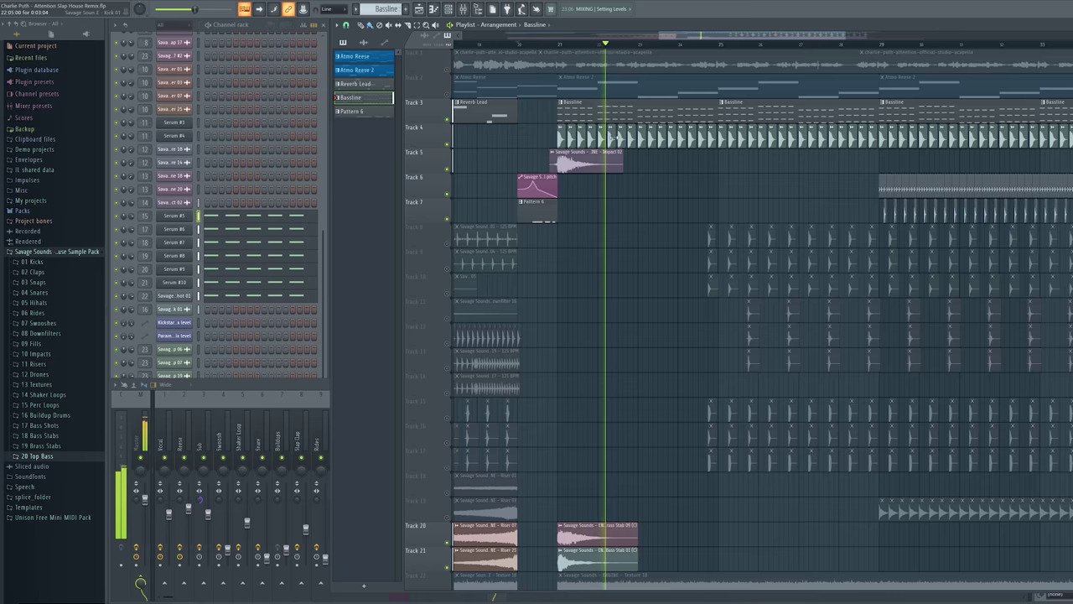
left_click(290, 223)
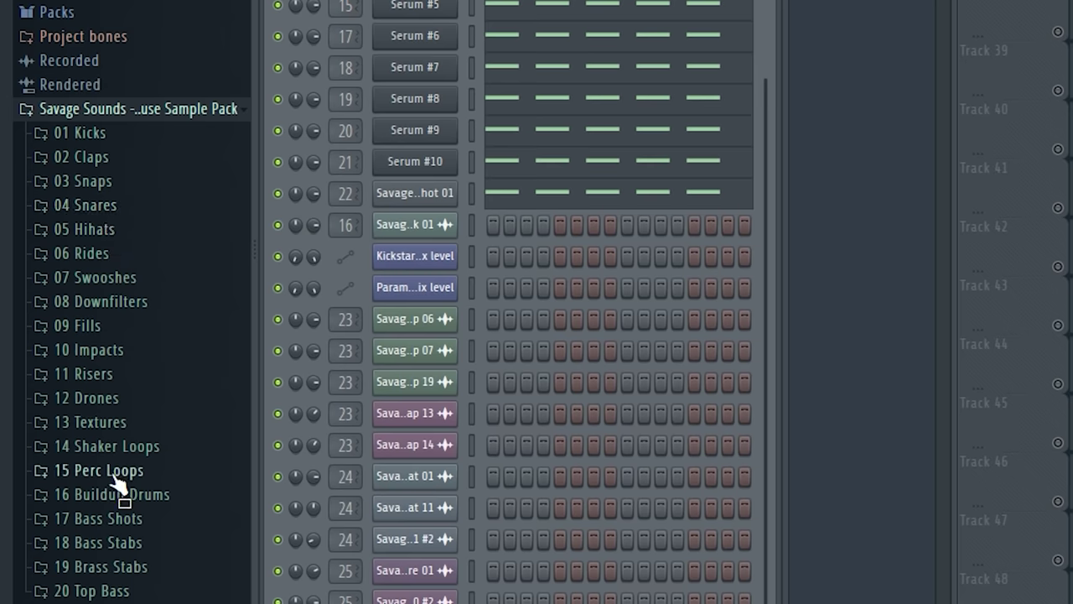
Expand the Savage Sounds pack's 17 Bass Shots folder to list its bass shot samples
scroll(117, 484, "down", 3)
left_click(121, 396)
scroll(143, 239, "down", 10)
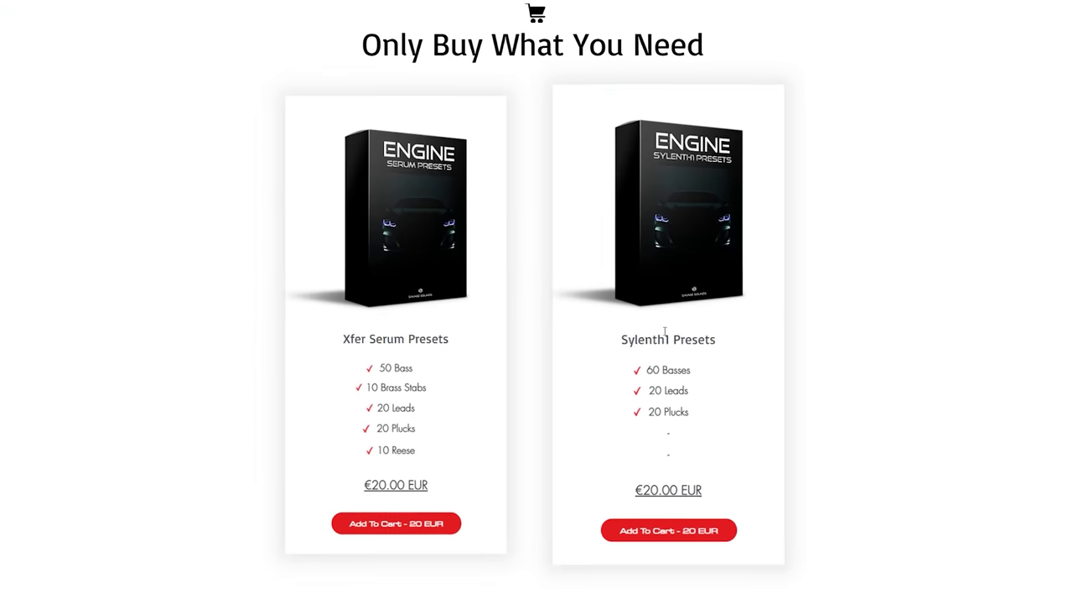
scroll(667, 335, "down", 6)
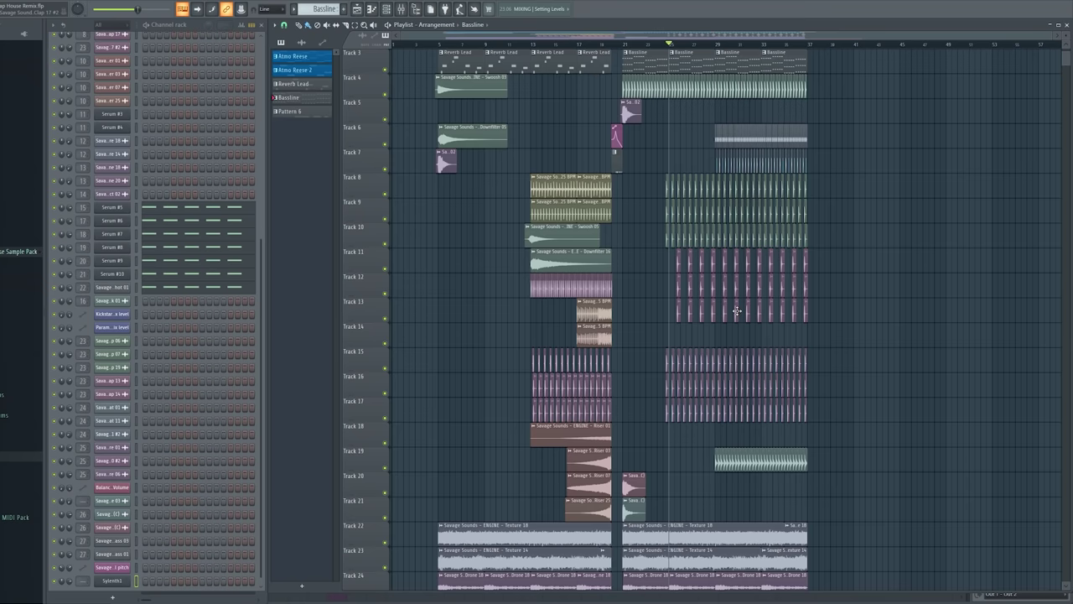
Solo Track 8's clap, then bring the Track 9 and Track 10 claps back in
scroll(742, 209, "up", 5)
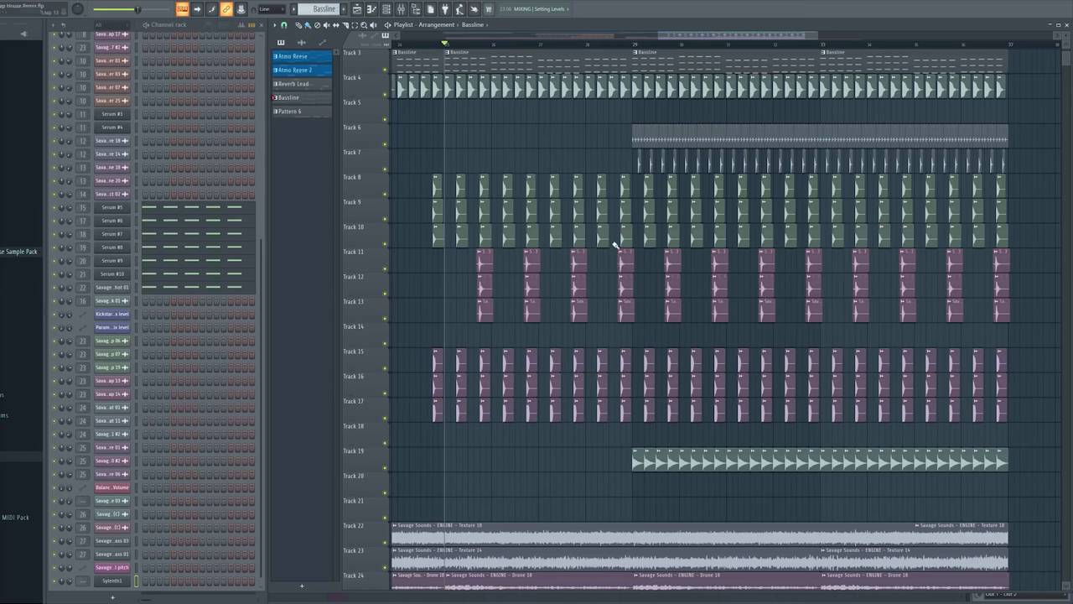
right_click(385, 194)
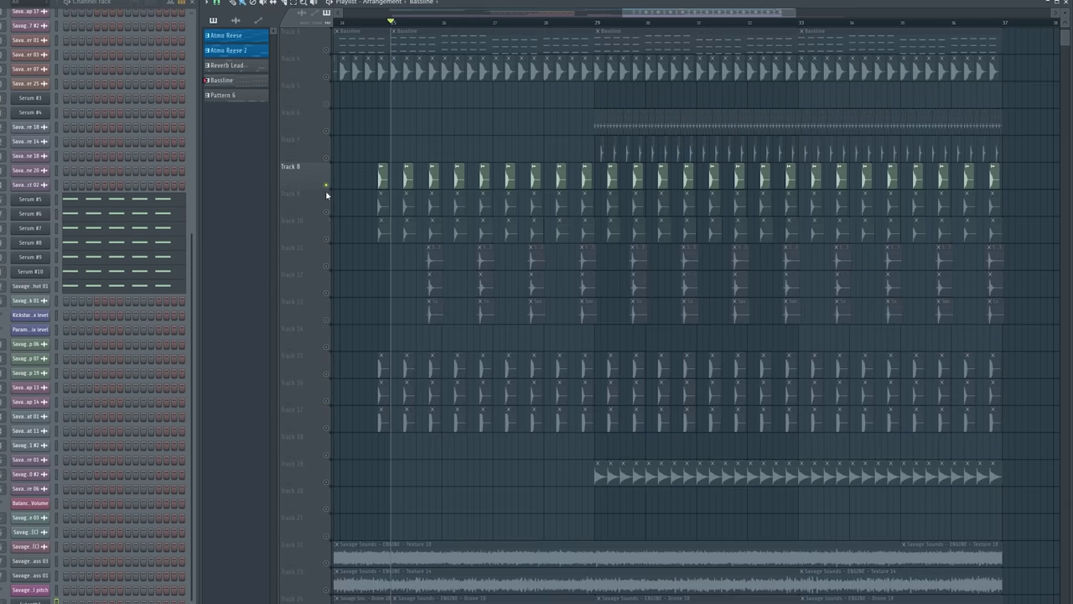
left_click(385, 219)
left_click(384, 243)
Unmute the slap claps on tracks 11–13 and the snares on tracks 16–17
scroll(422, 217, "up", 3)
scroll(403, 209, "up", 2)
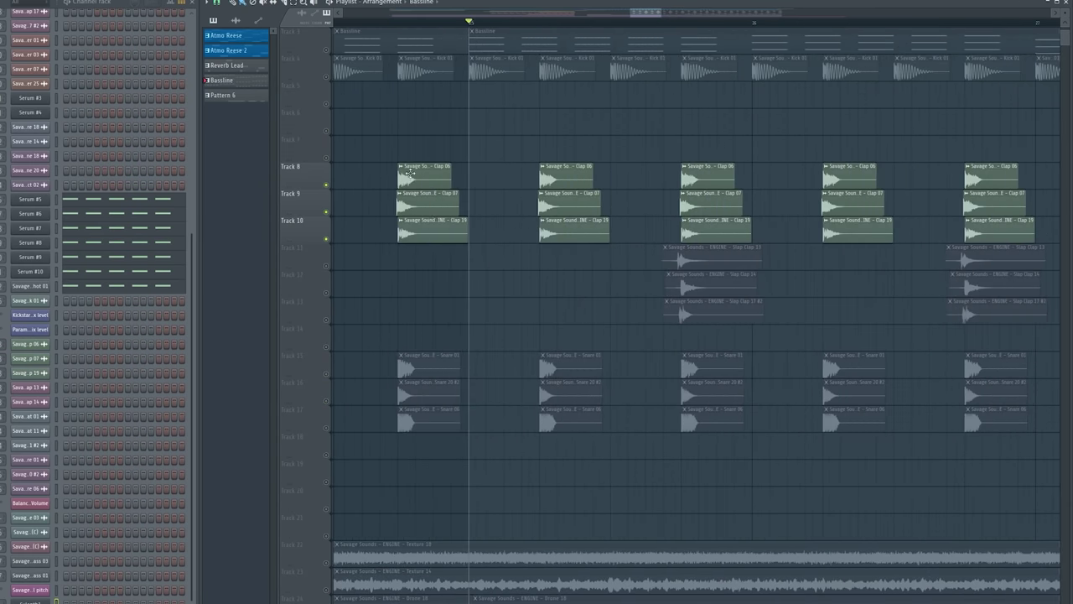
scroll(518, 227, "up", 3)
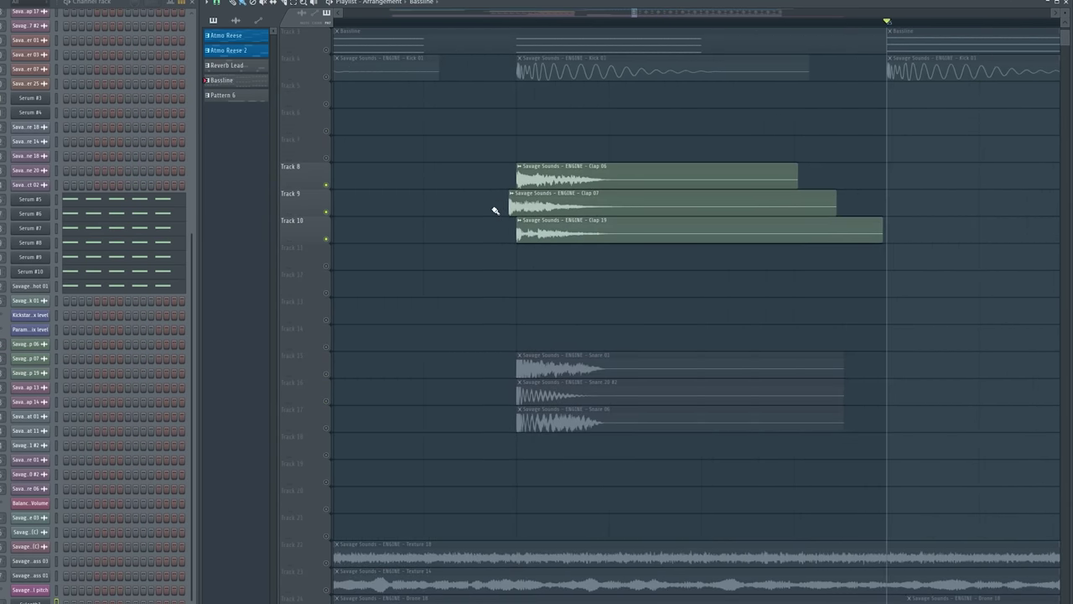
scroll(659, 221, "down", 8)
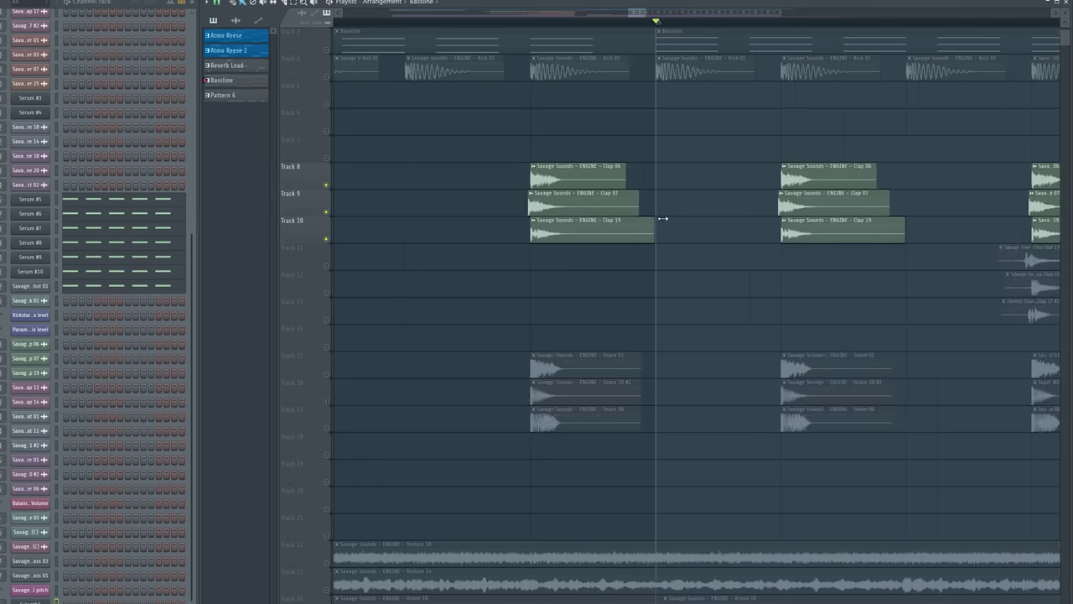
scroll(872, 297, "up", 4)
scroll(863, 303, "up", 3)
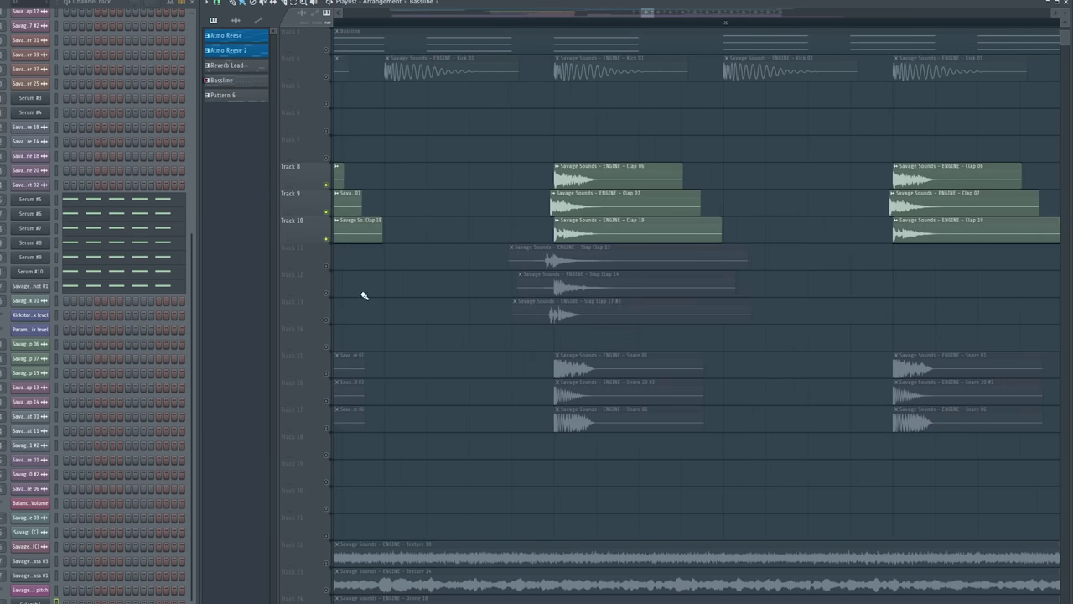
left_click(326, 265)
left_click(327, 293)
left_click(329, 319)
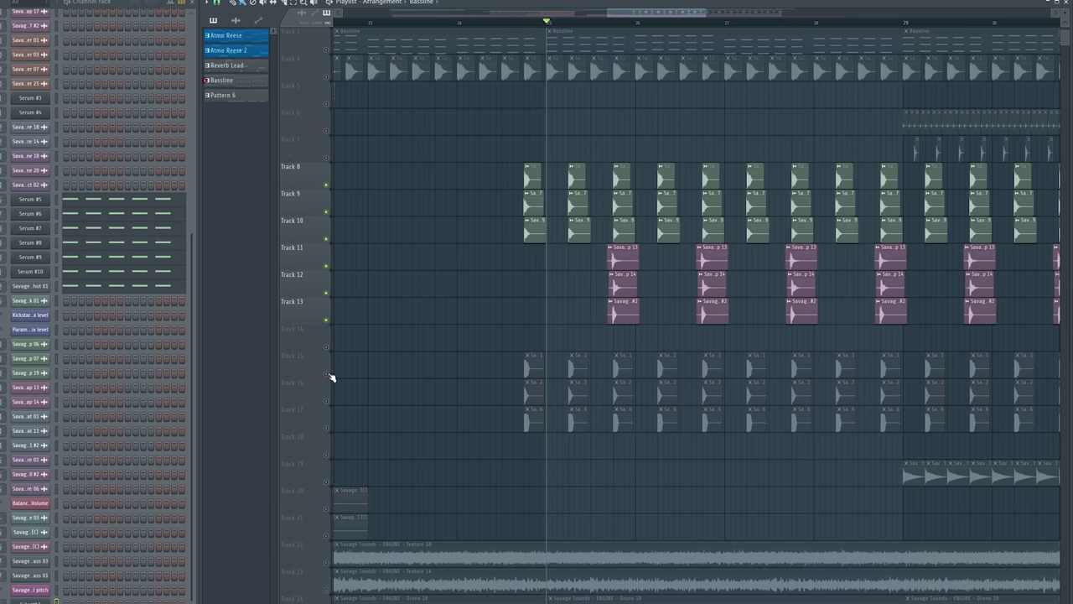
left_click(327, 401)
left_click(327, 428)
scroll(556, 351, "up", 5)
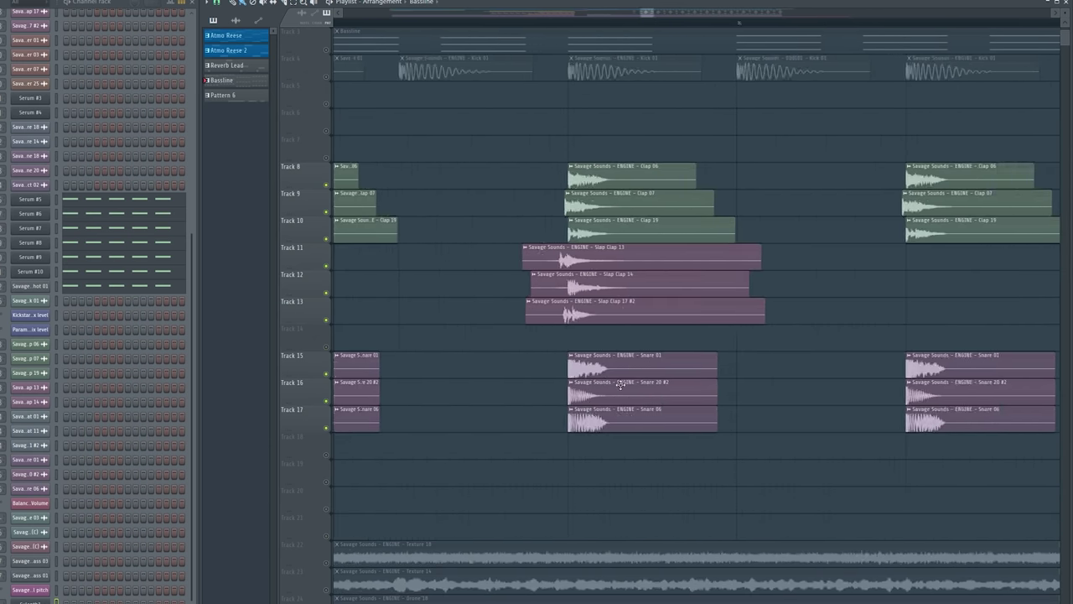
scroll(556, 351, "down", 6)
scroll(690, 142, "up", 6)
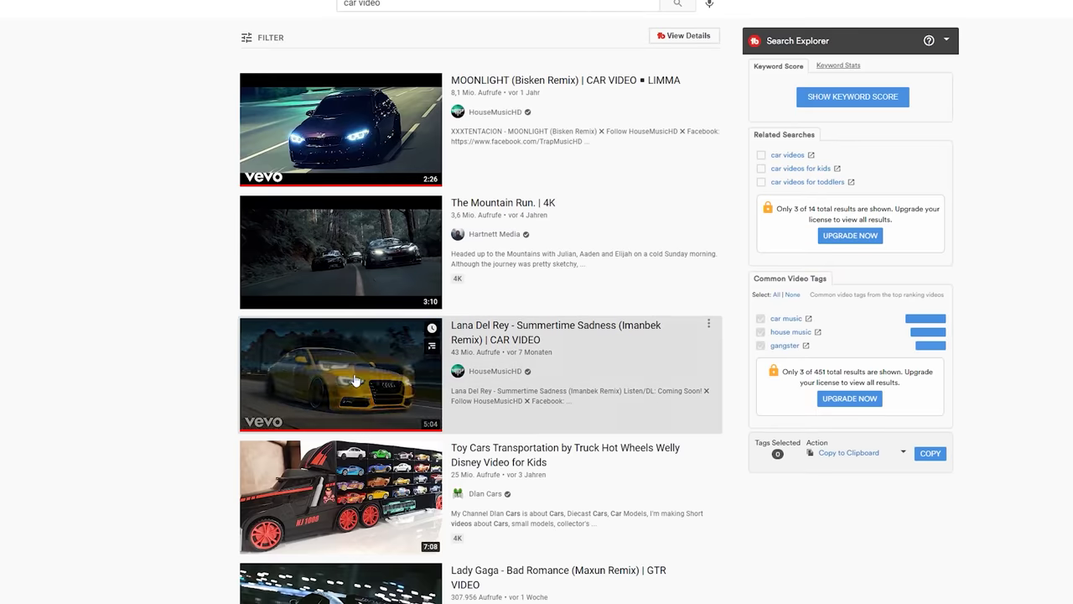
Play the 'Summertime Sadness (Imanbek Remix) | CAR VIDEO' result on YouTube
left_click(355, 380)
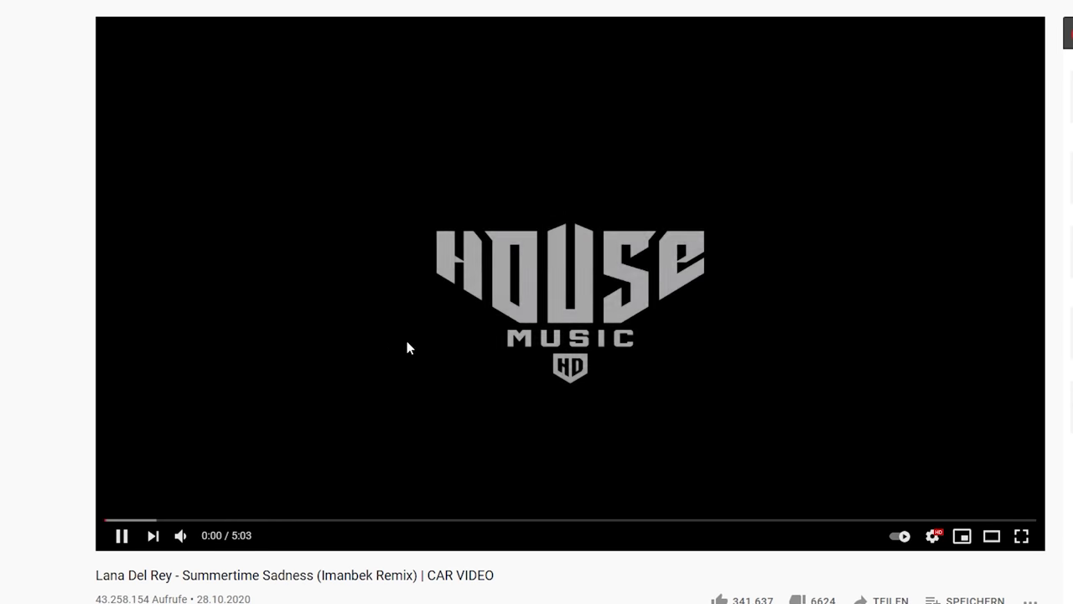